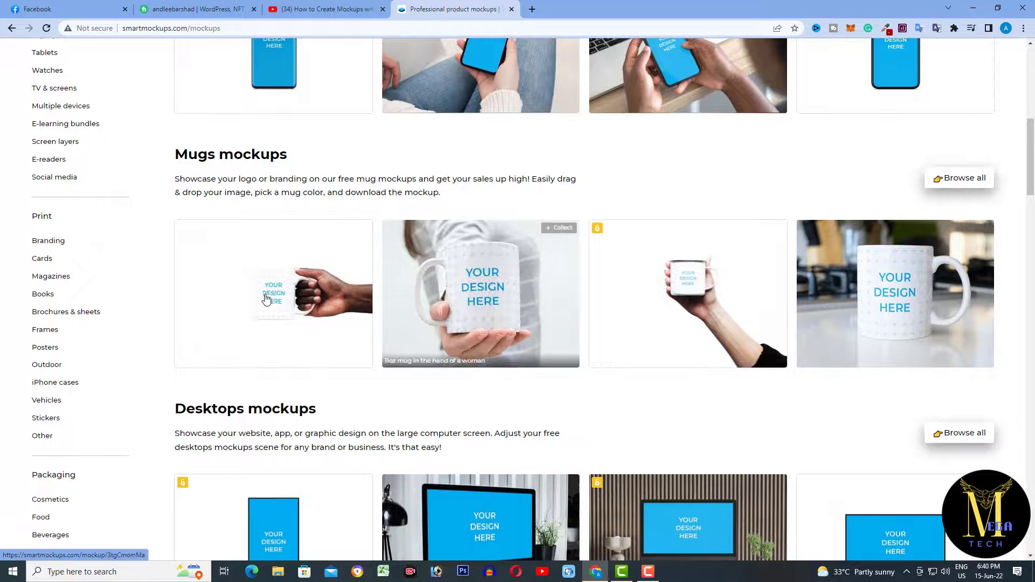
Look over the Smartmockups product mockup overview and open the long sleeve T-shirts category from the apparel range
scroll(640, 527, "down", 9)
scroll(705, 502, "down", 6)
scroll(706, 502, "up", 11)
scroll(706, 503, "up", 13)
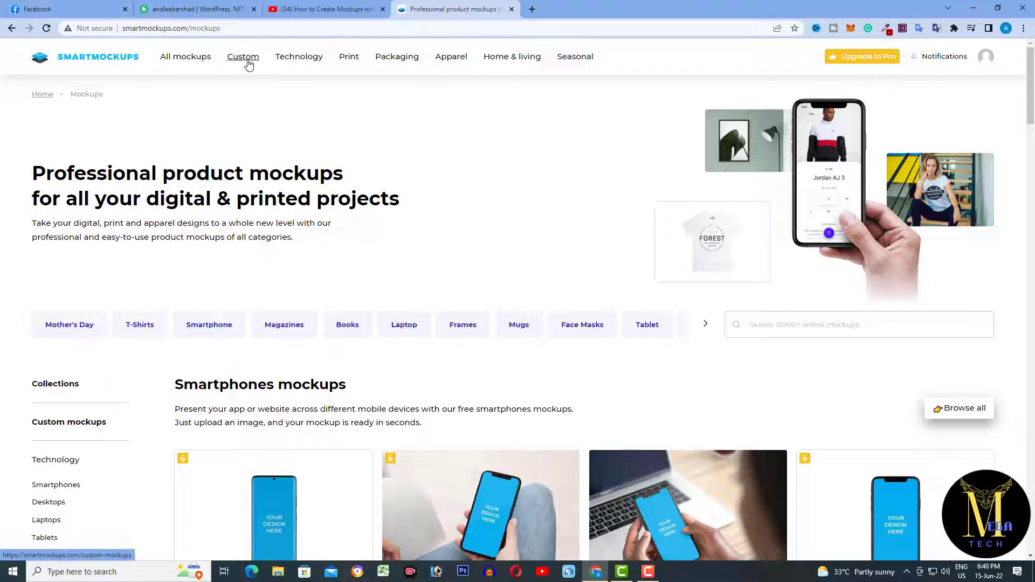
mouse_move(450, 62)
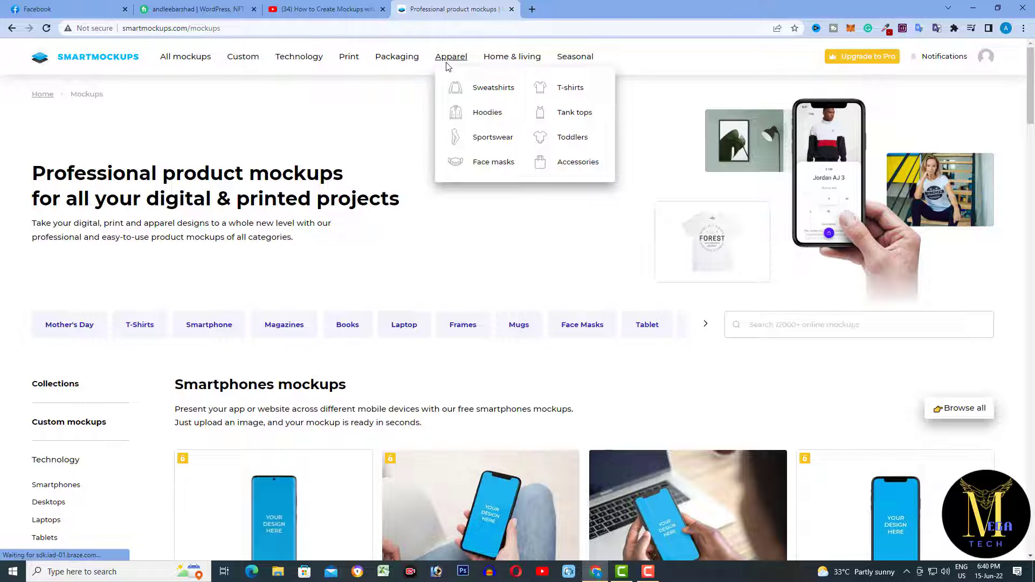
left_click(488, 87)
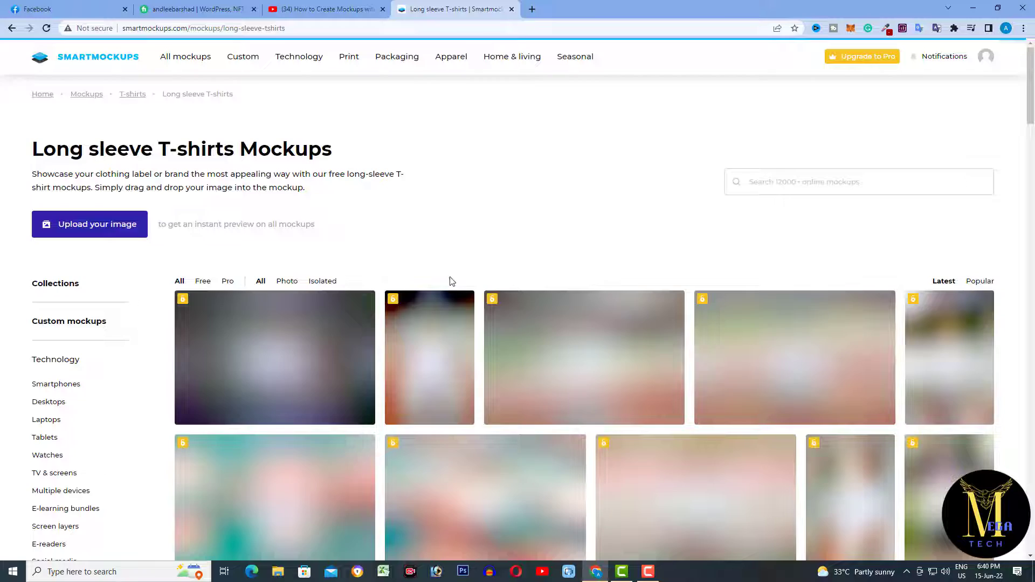
Examine the available long sleeve T-shirt mockups, from the photo scenes to the isolated garments
scroll(445, 285, "down", 8)
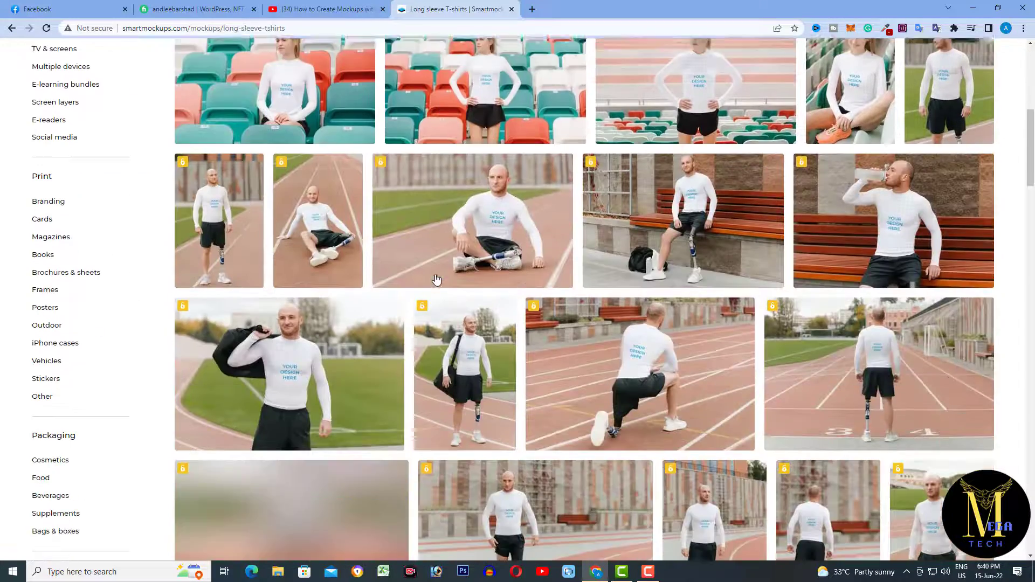
scroll(436, 279, "down", 4)
scroll(437, 279, "down", 5)
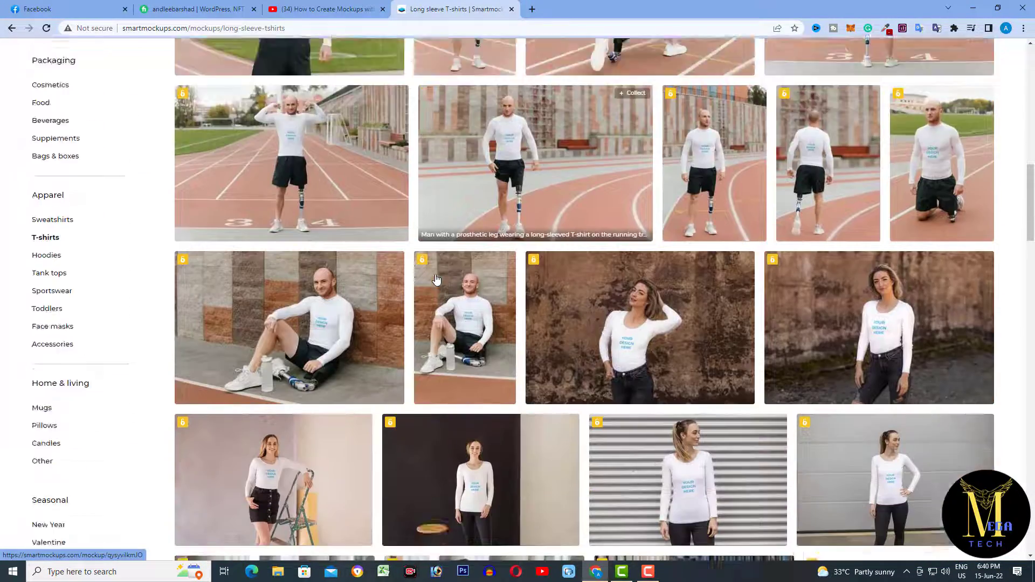
scroll(436, 279, "down", 7)
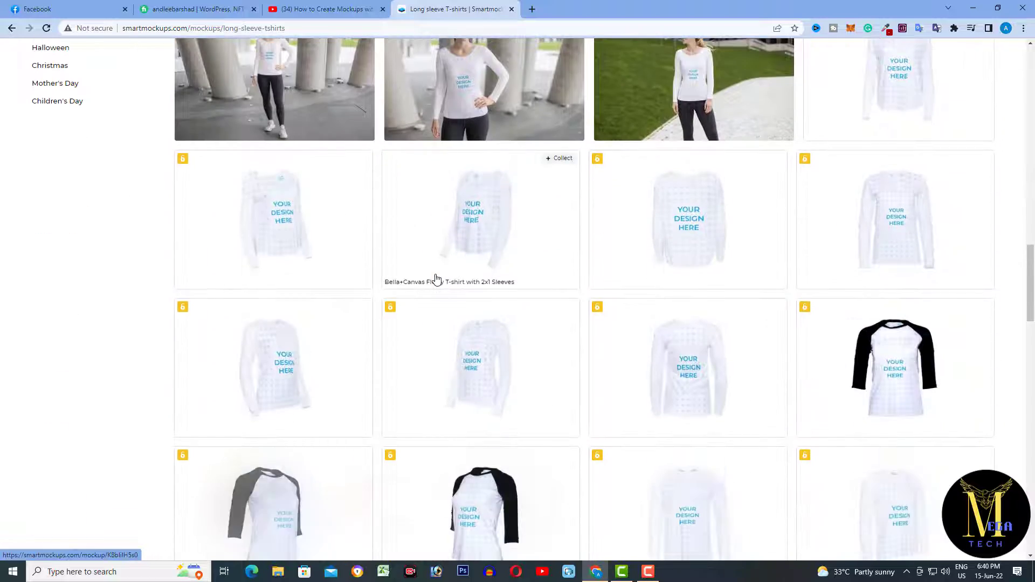
scroll(402, 284, "up", 8)
scroll(401, 285, "up", 16)
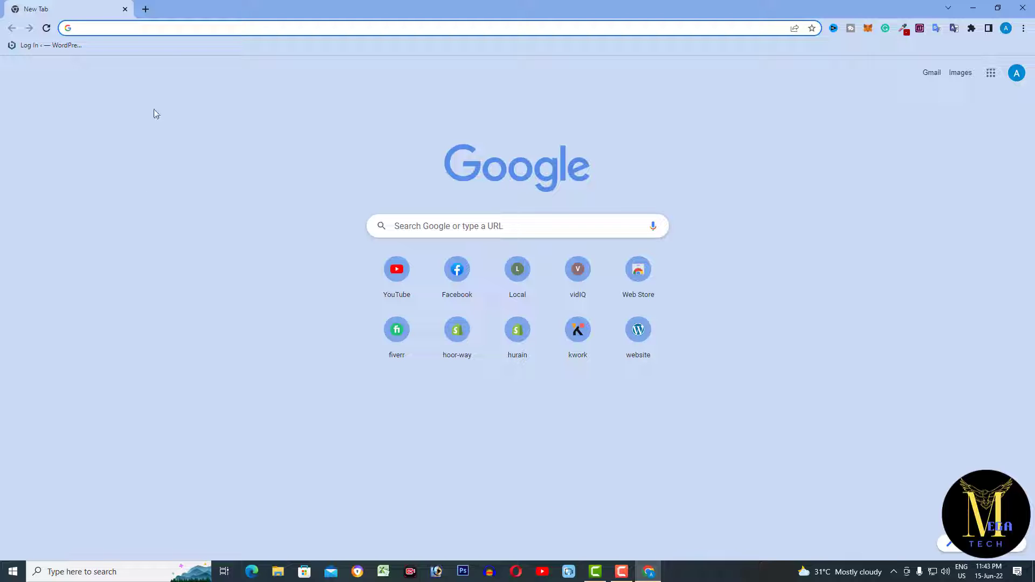
Switch to Canva, start a blank logo design and apply the Grill Food template to it
type("canv")
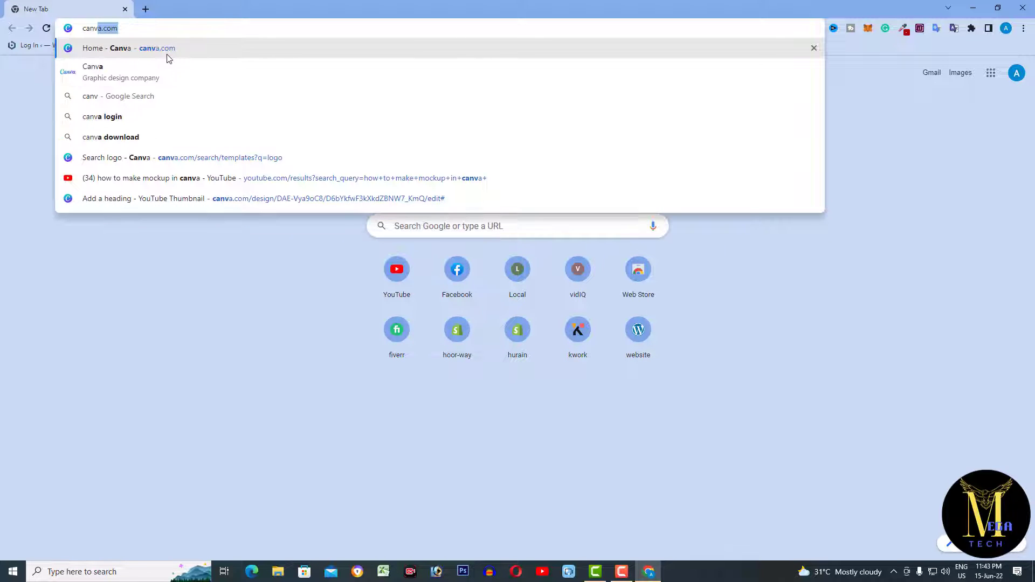
key("Return")
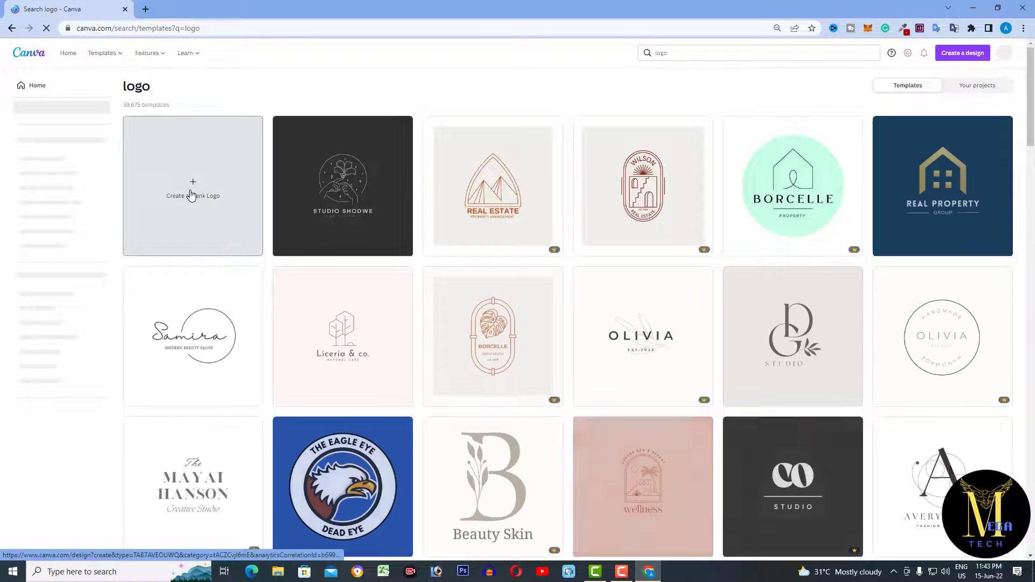
left_click(192, 195)
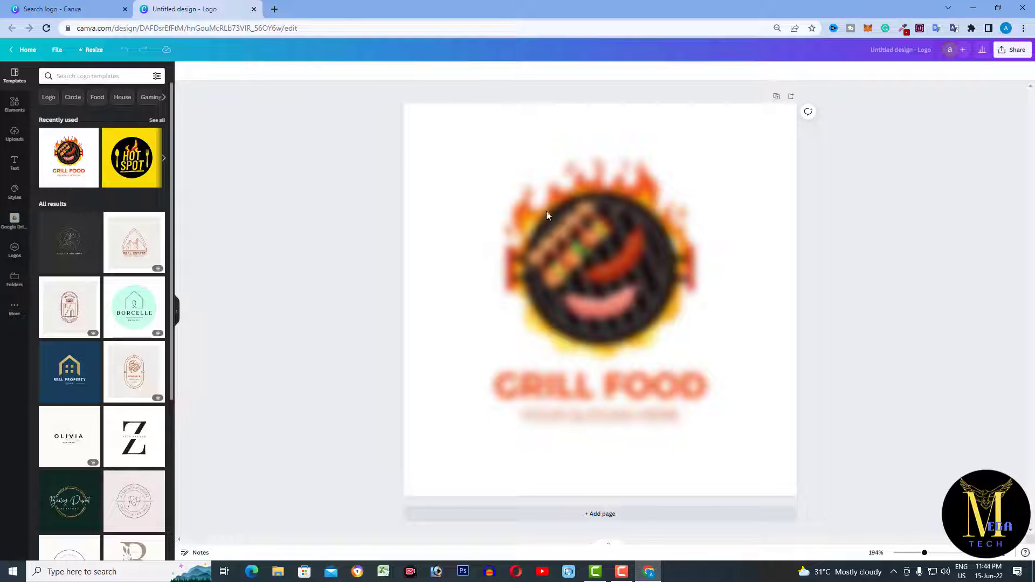
left_click(444, 254)
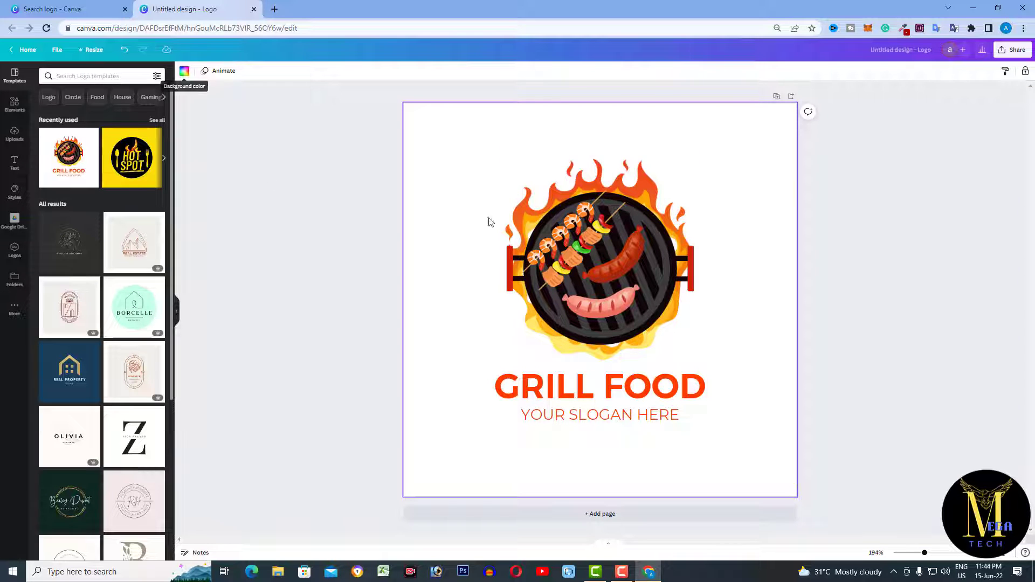
Move the GRILL FOOD heading slightly closer to the grill illustration and replace its text with PARTY FOOD
left_click_drag(645, 372, 642, 357)
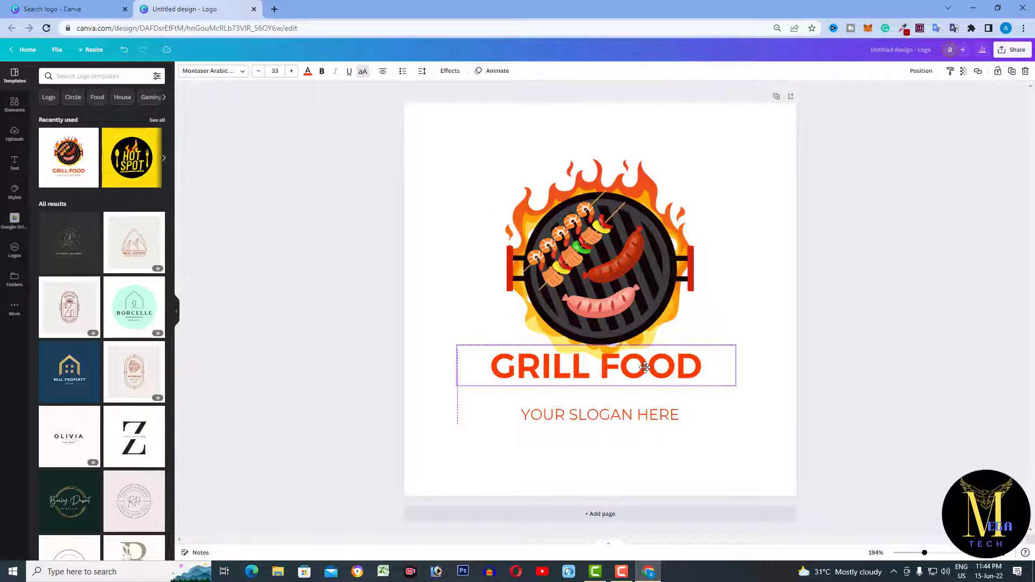
double_click(700, 378)
left_click(700, 375)
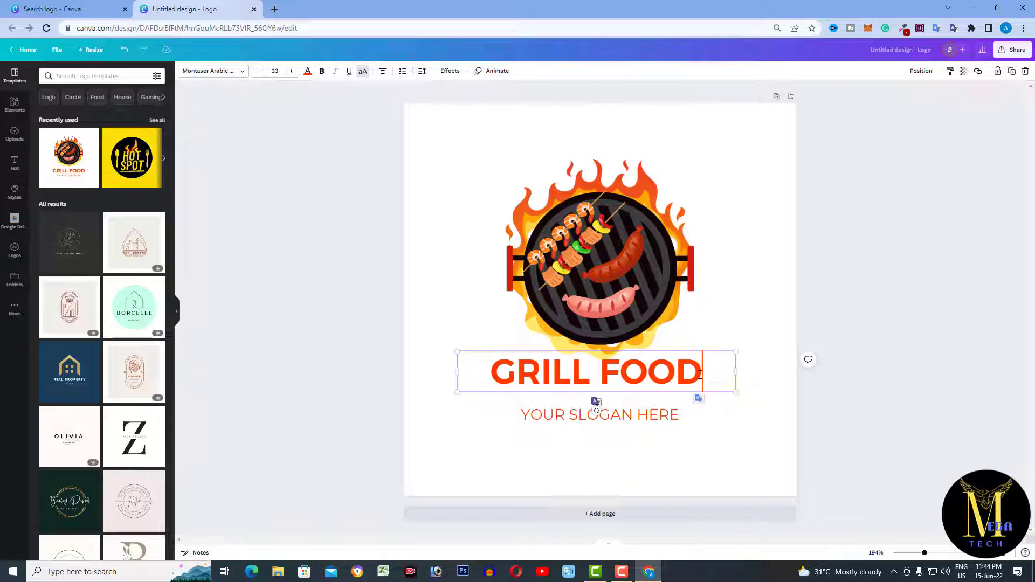
left_click_drag(710, 369, 494, 369)
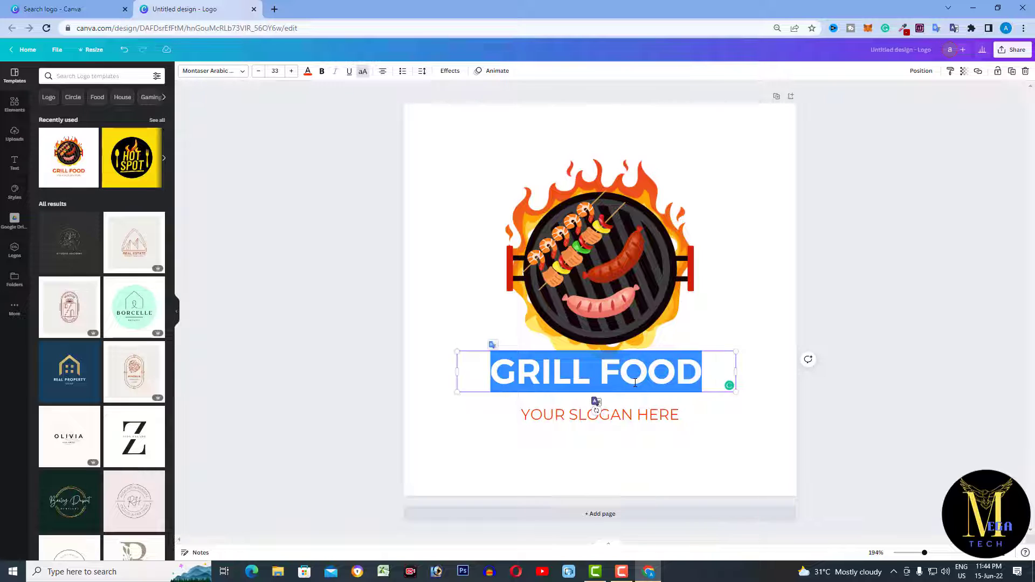
type("PARTY")
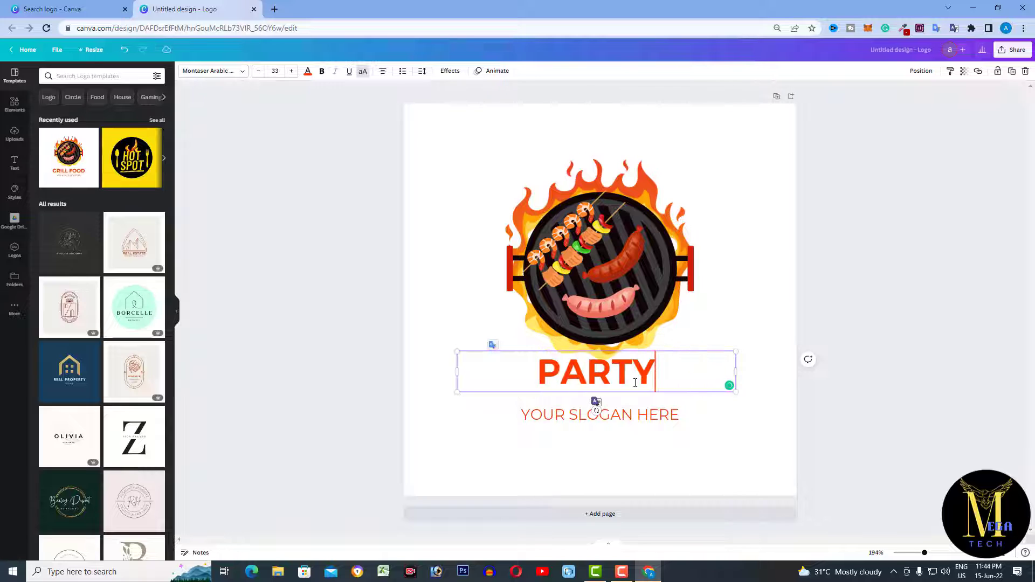
type(" FOO")
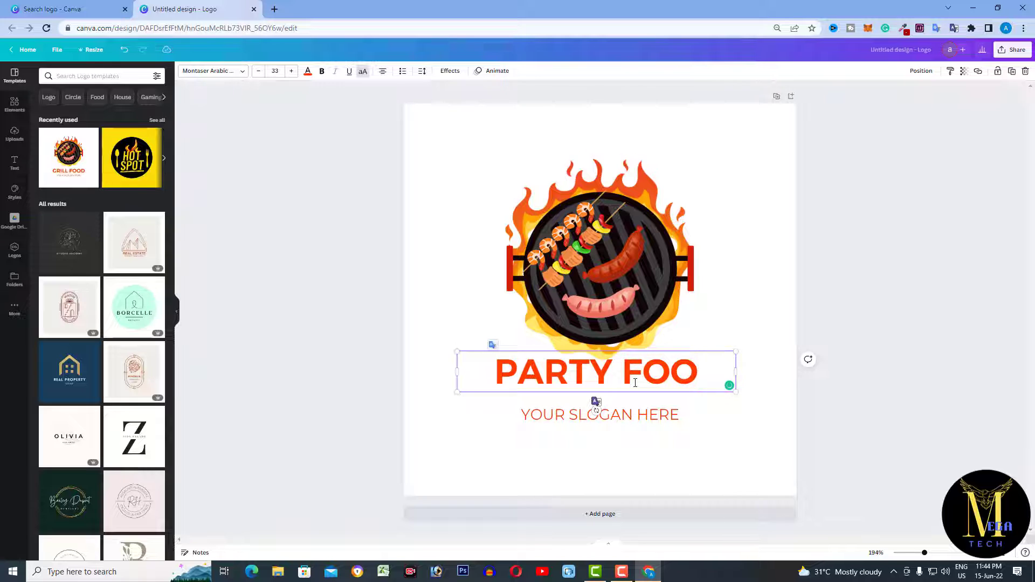
type("D")
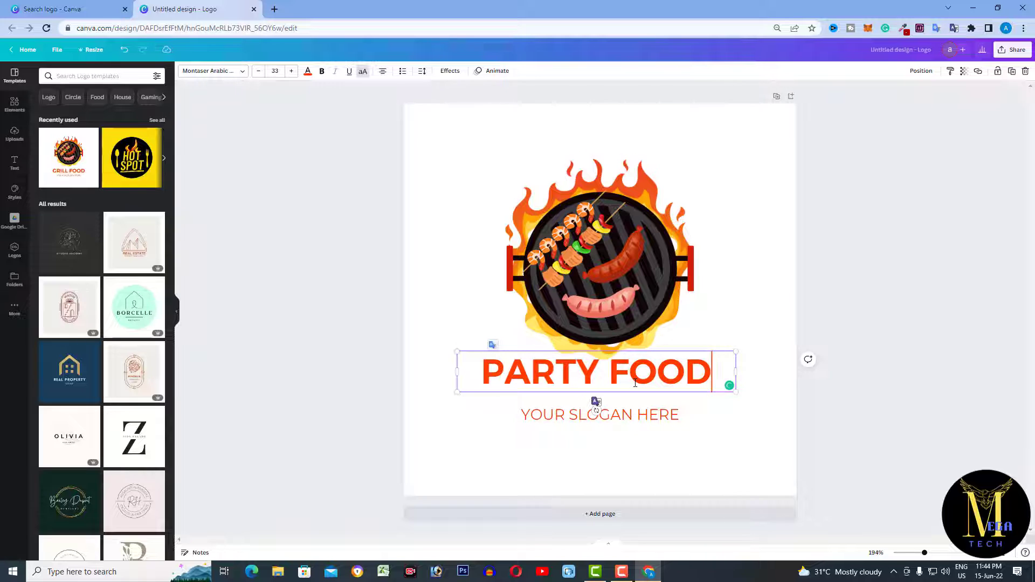
Remove the slogan line and format the PARTY FOOD heading in red with the Abril Fatface font
left_click(308, 71)
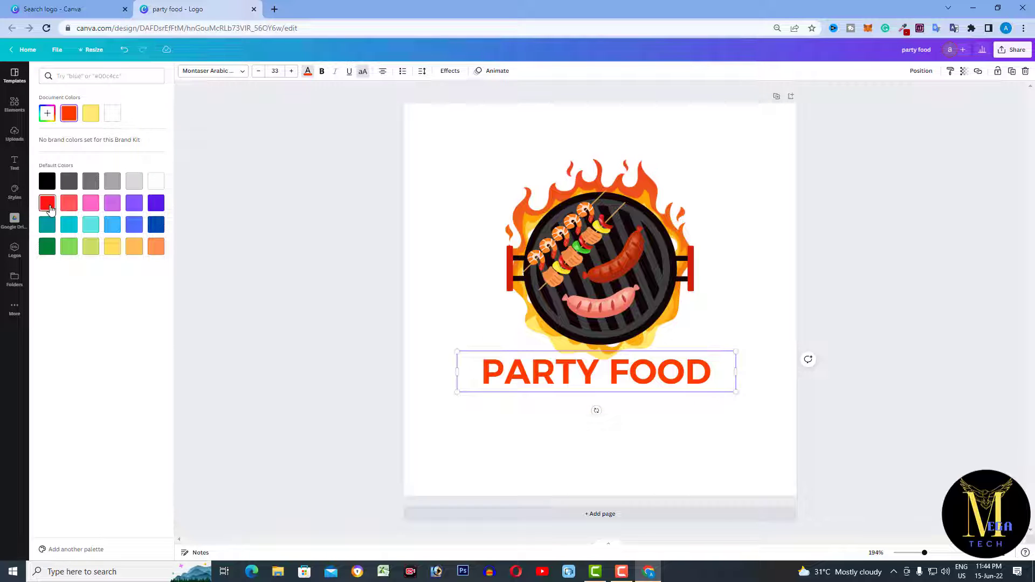
left_click(47, 203)
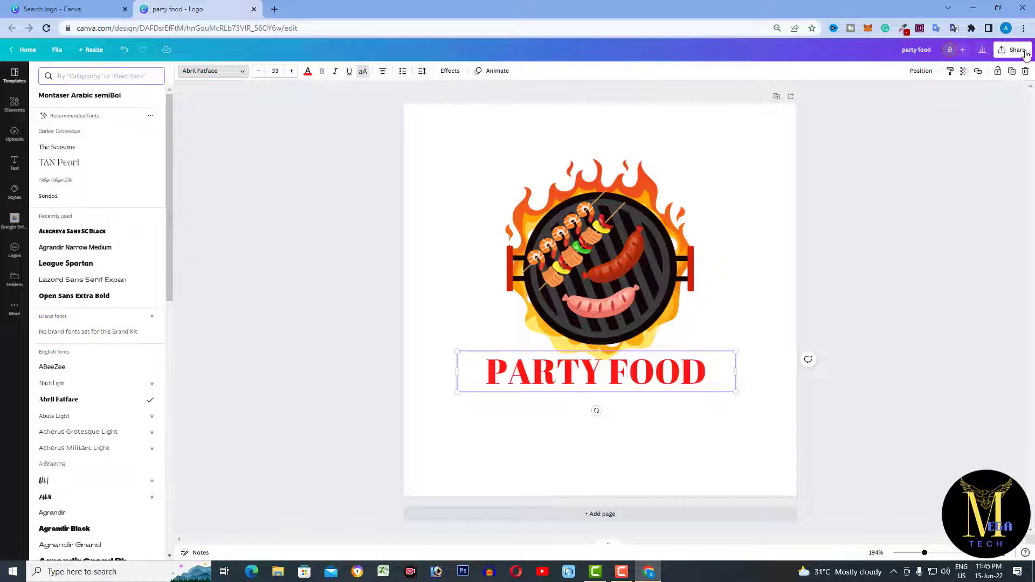
Find Smartmockups among all sharing options, save the logo design to it and view the saved design in Smartmockups
left_click(1015, 49)
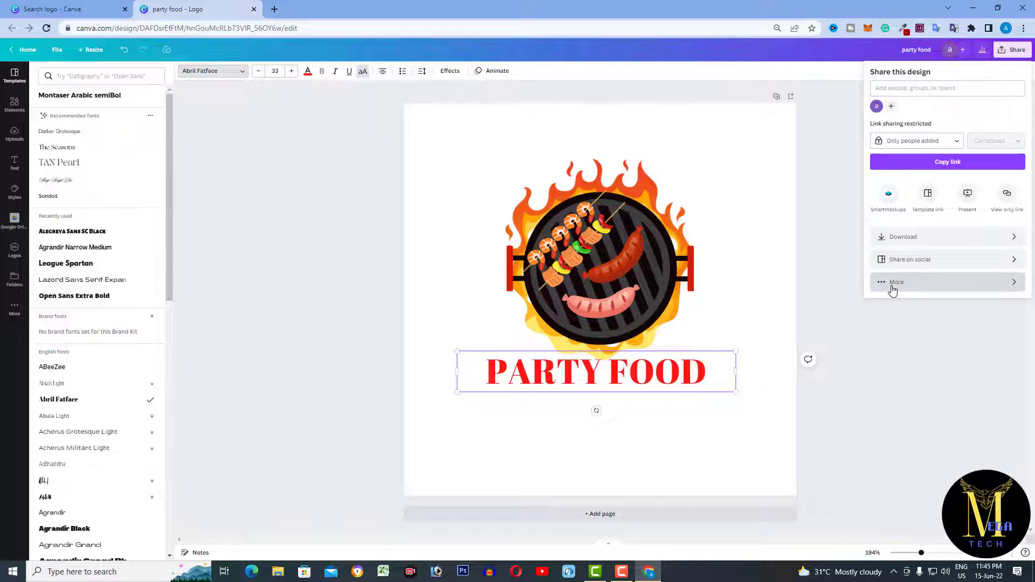
left_click(892, 285)
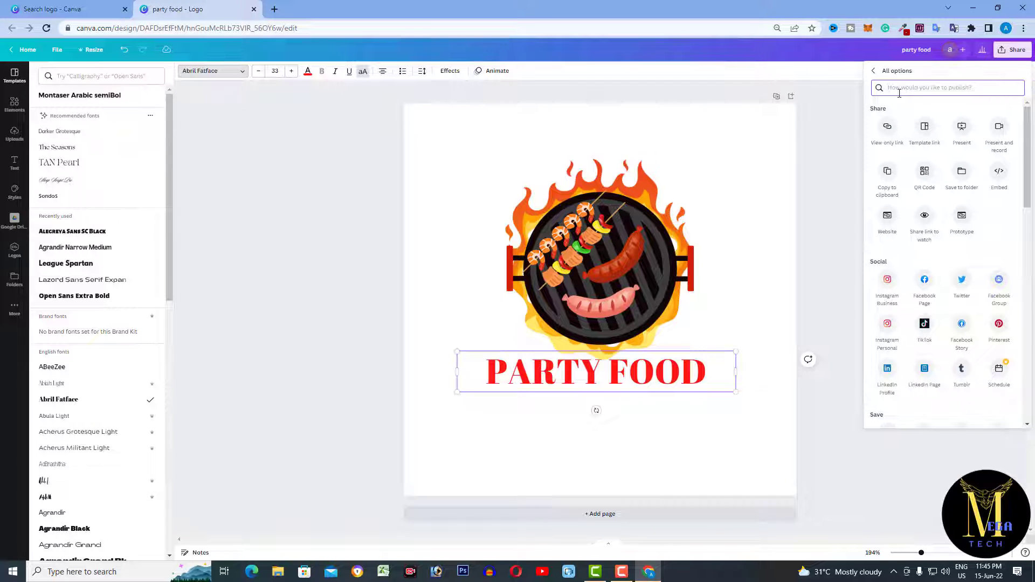
type("sm")
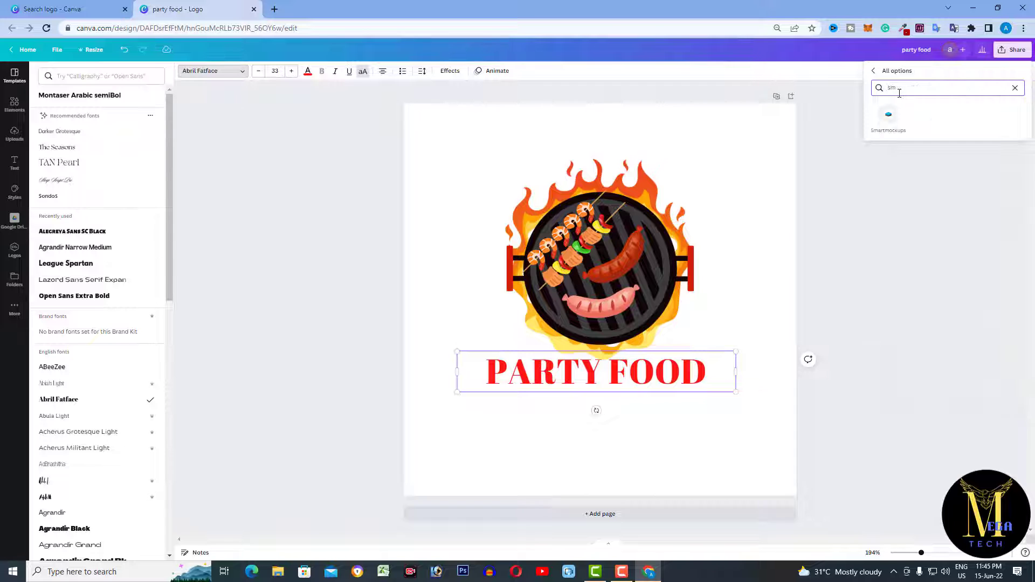
left_click(888, 116)
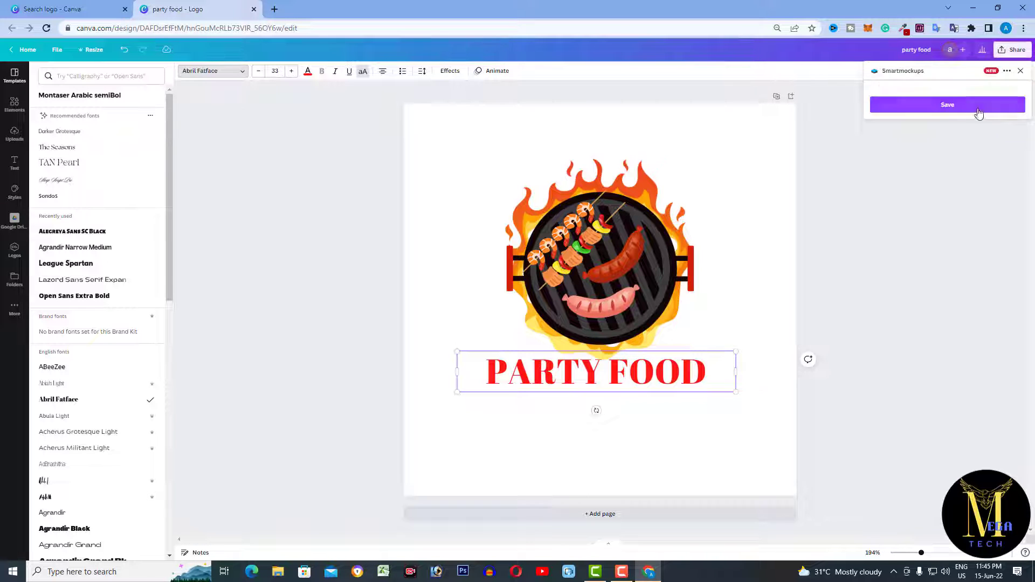
left_click(975, 106)
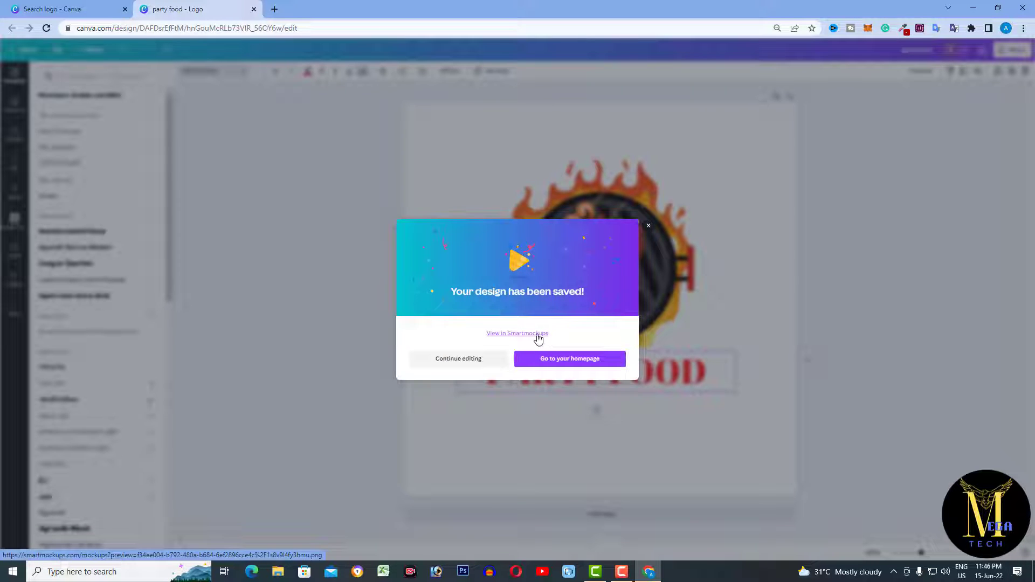
left_click(535, 335)
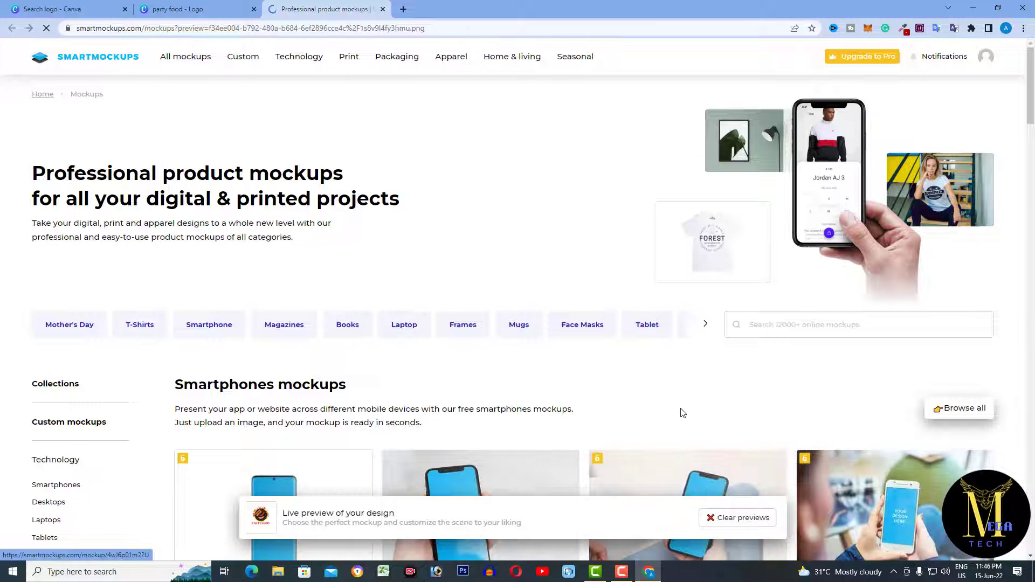
Check the logo previews on the smartphone and mug mockups, and dismiss the saved-design notice in Canva before returning to Smartmockups
scroll(674, 407, "down", 4)
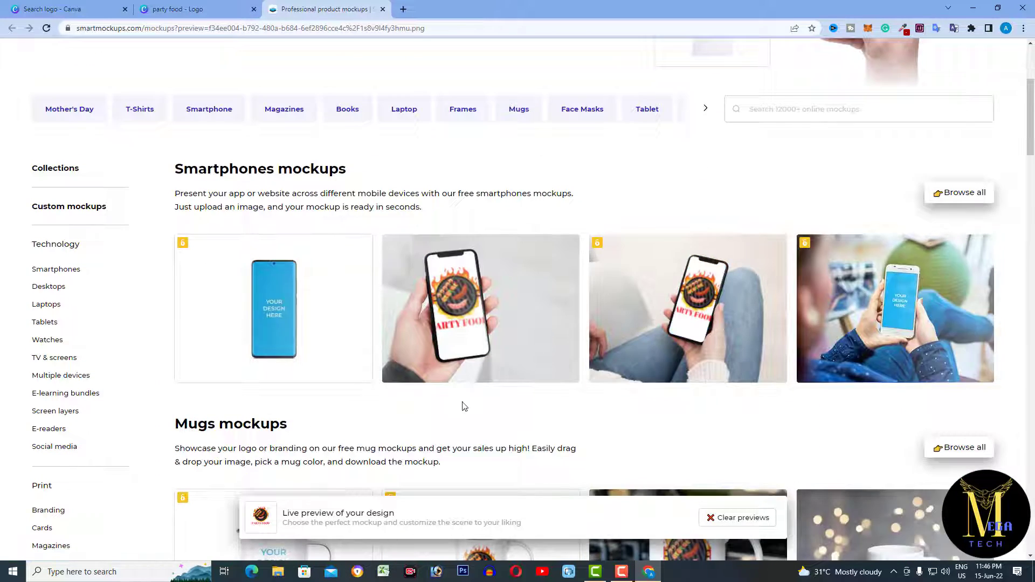
scroll(835, 345, "down", 6)
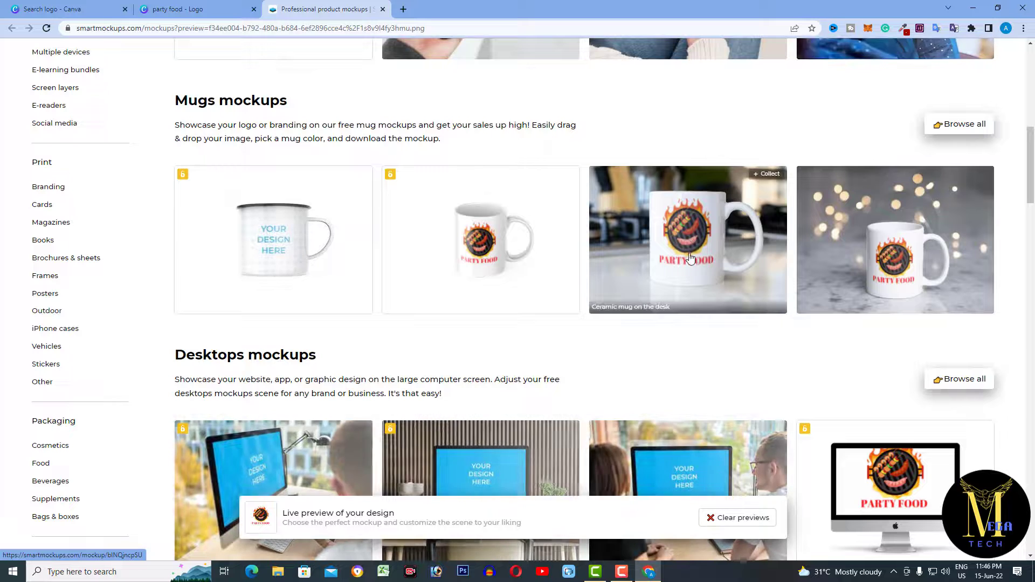
left_click(182, 9)
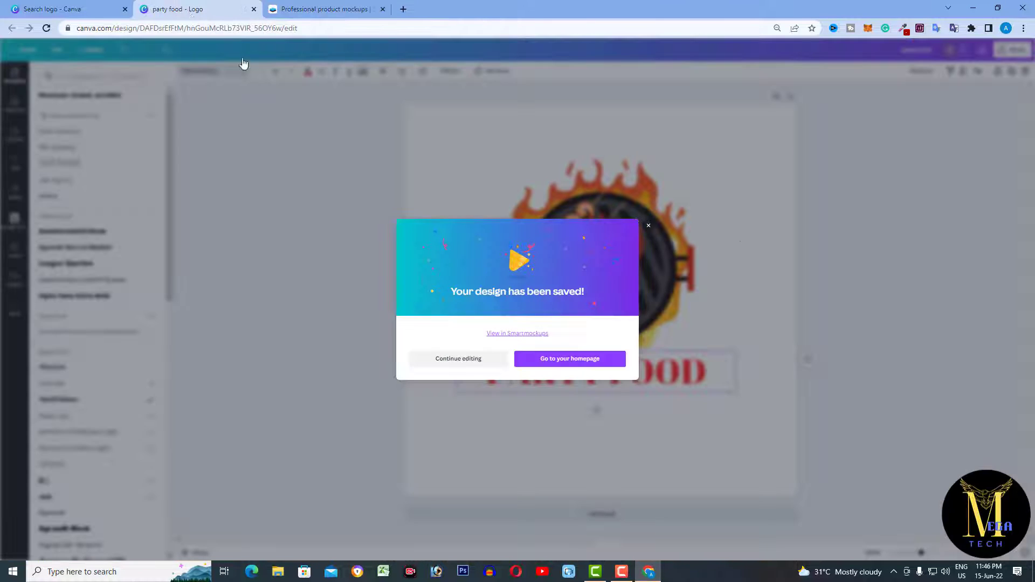
left_click(648, 228)
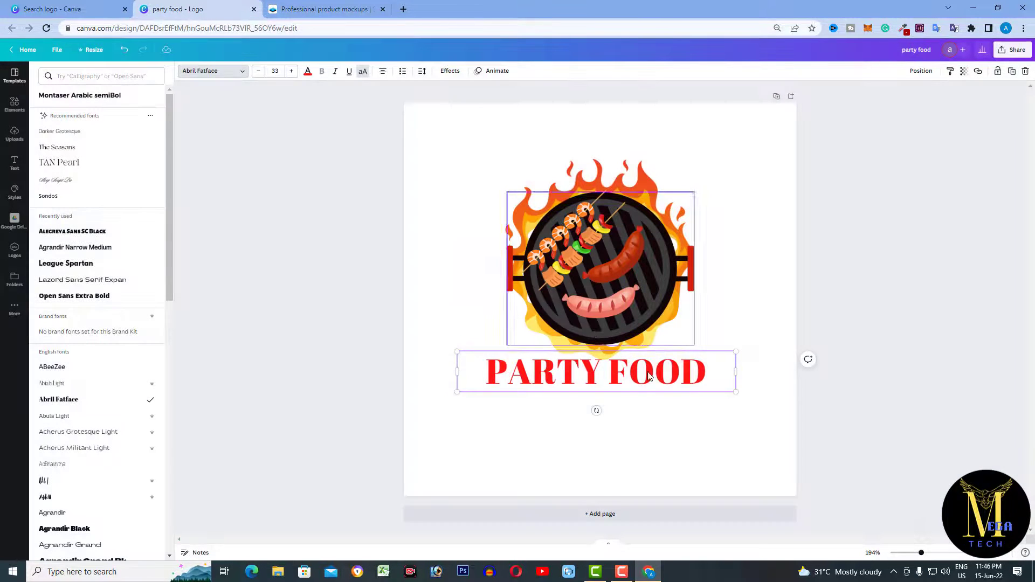
left_click(363, 11)
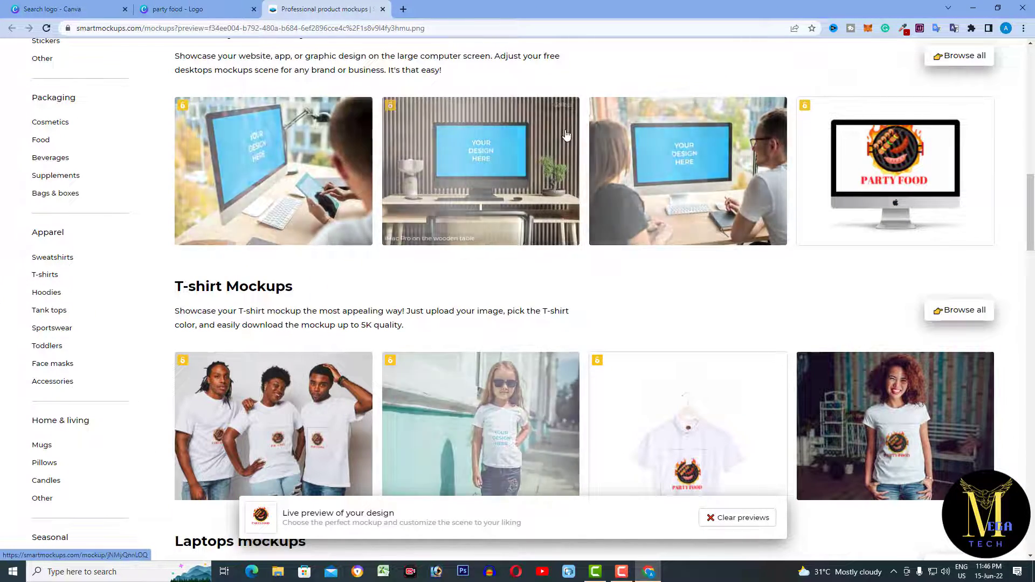
Examine the live logo previews on the T-shirt, laptop, book, Mother's Day, frame and face mask mockups
scroll(600, 148, "down", 4)
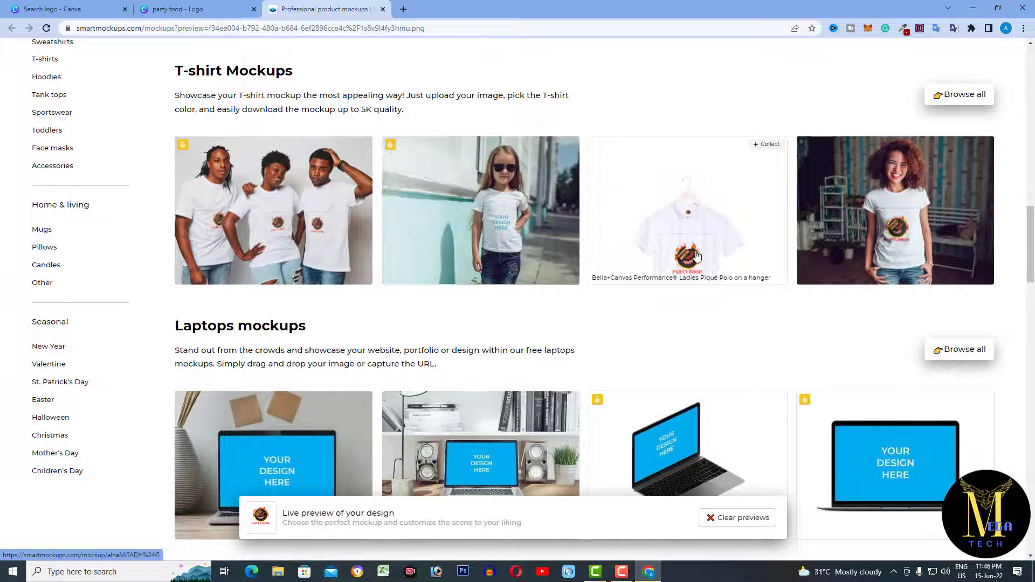
scroll(695, 254, "down", 8)
scroll(695, 258, "down", 10)
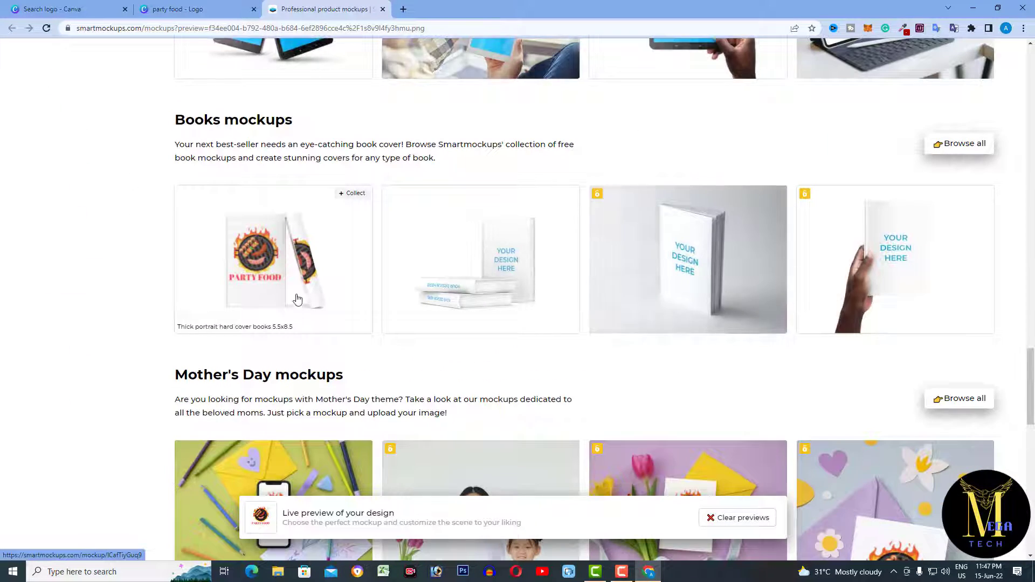
scroll(707, 169, "down", 15)
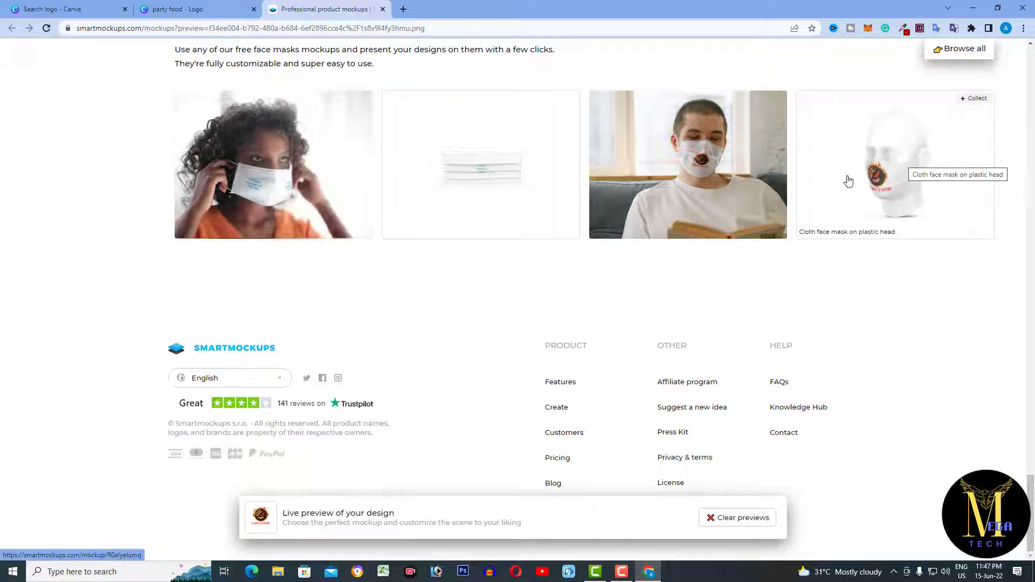
scroll(793, 226, "up", 8)
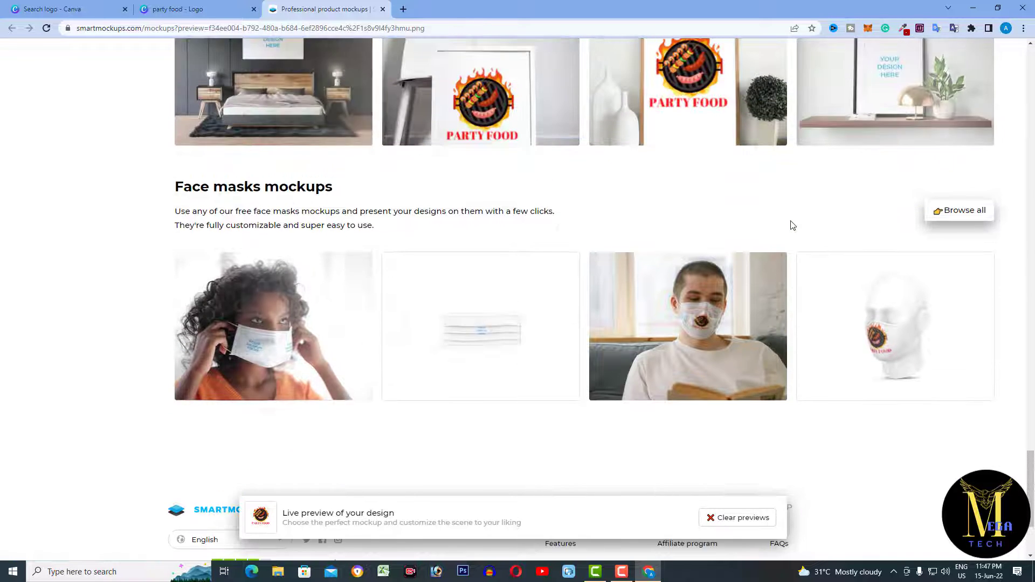
scroll(345, 293, "up", 16)
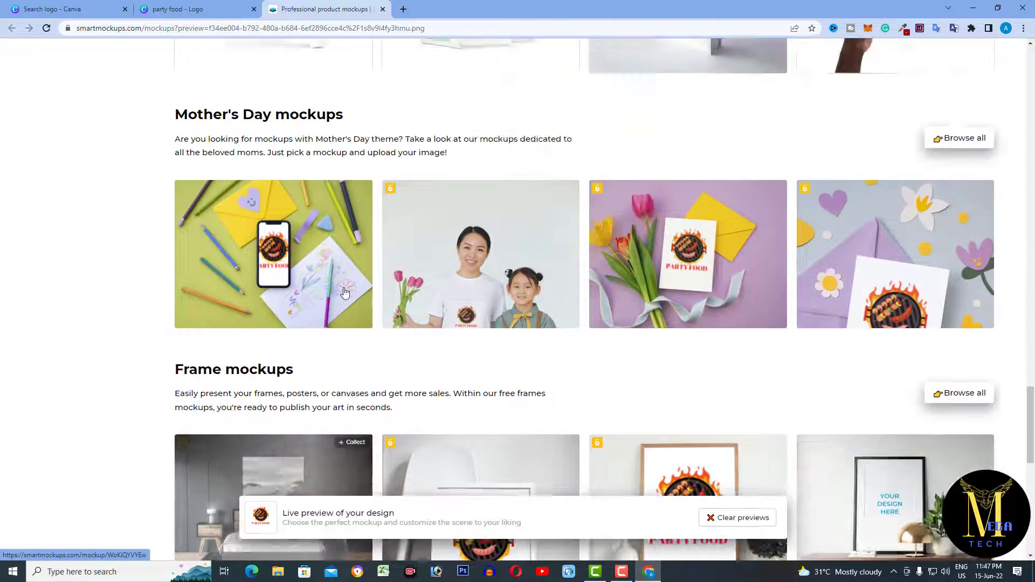
Browse the Pillows mockups and open the one with a square pillow beside the man sitting on the gray couch
scroll(349, 293, "up", 10)
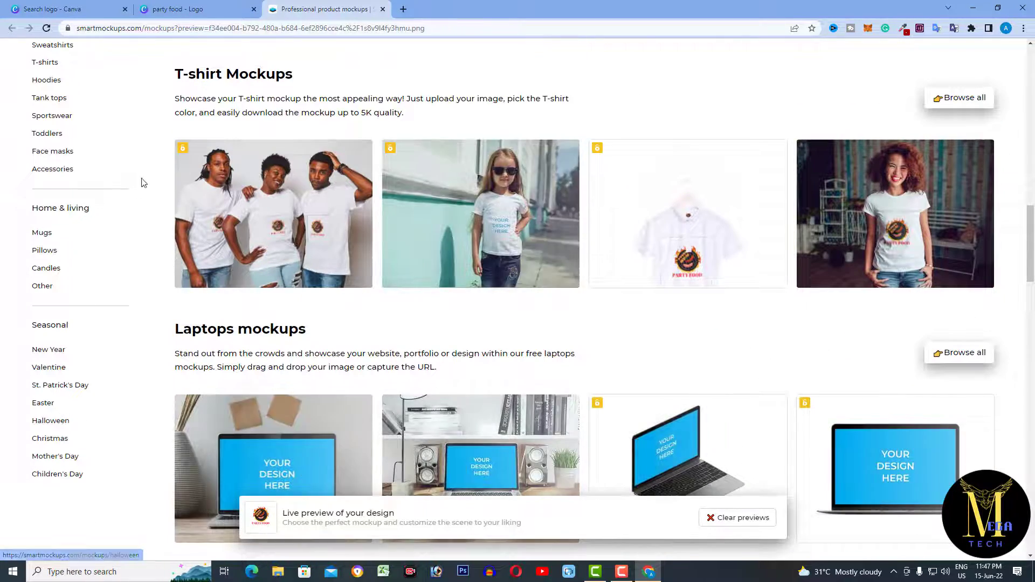
scroll(33, 218, "up", 4)
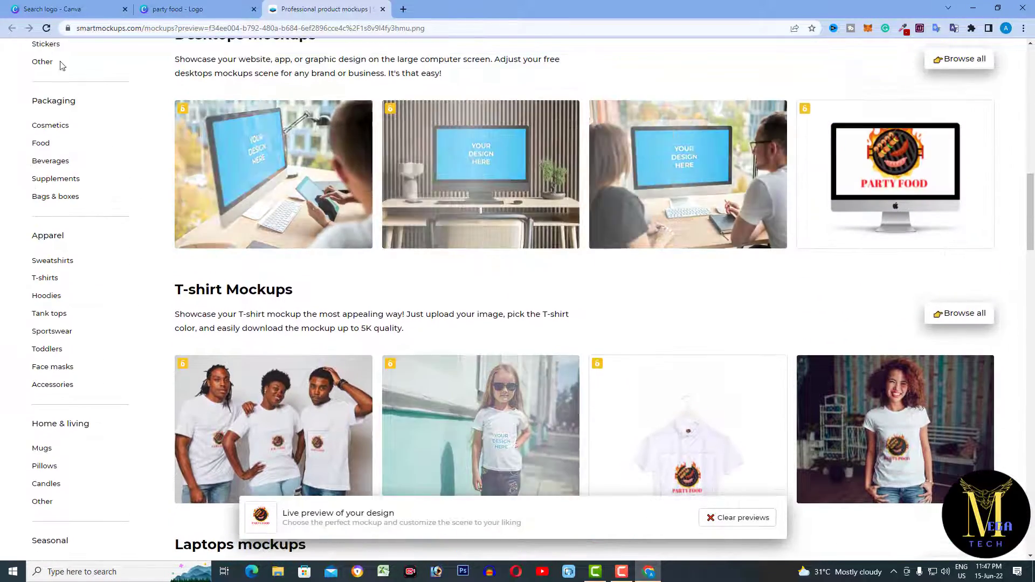
left_click(44, 467)
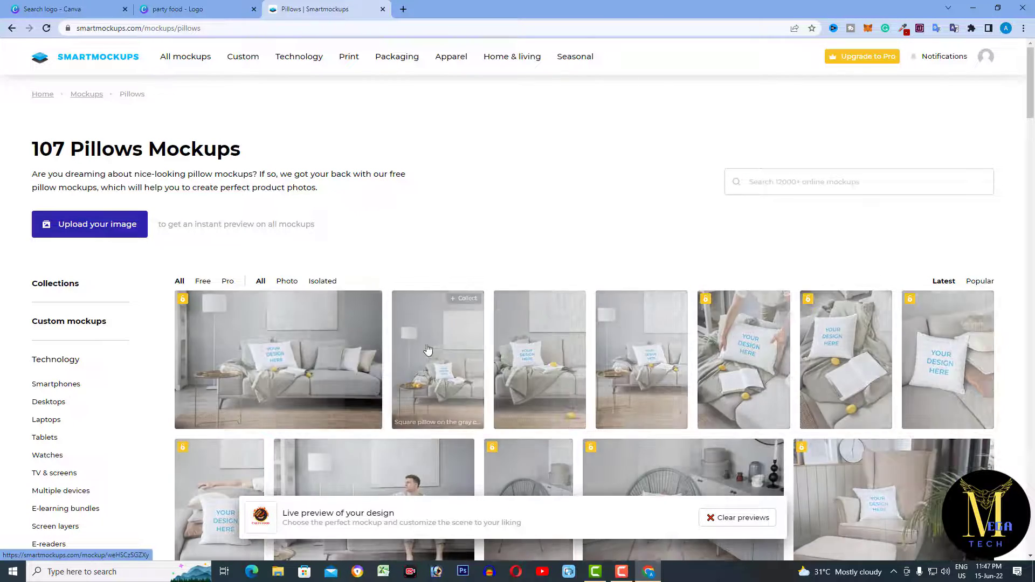
scroll(1026, 364, "down", 2)
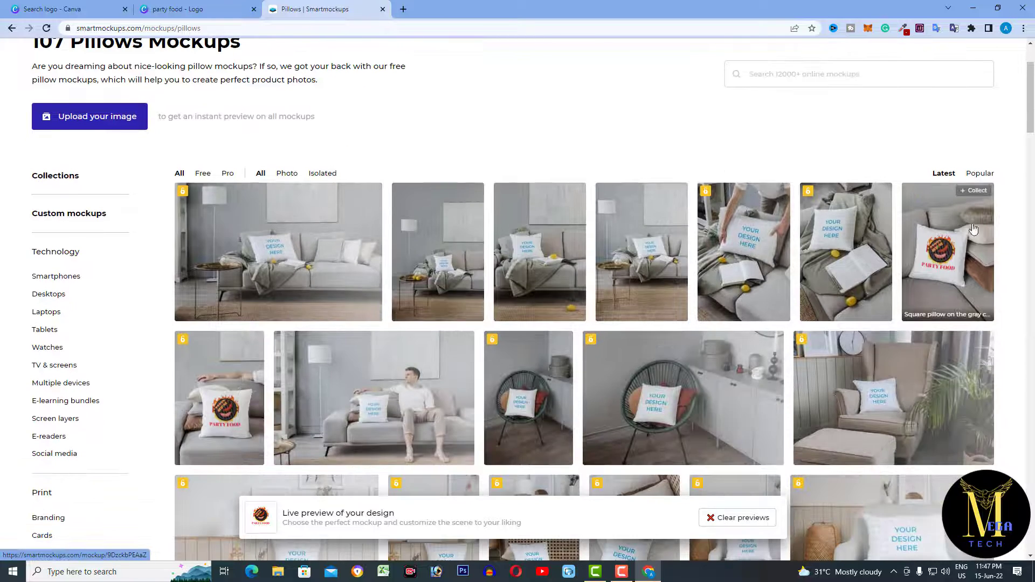
left_click(429, 406)
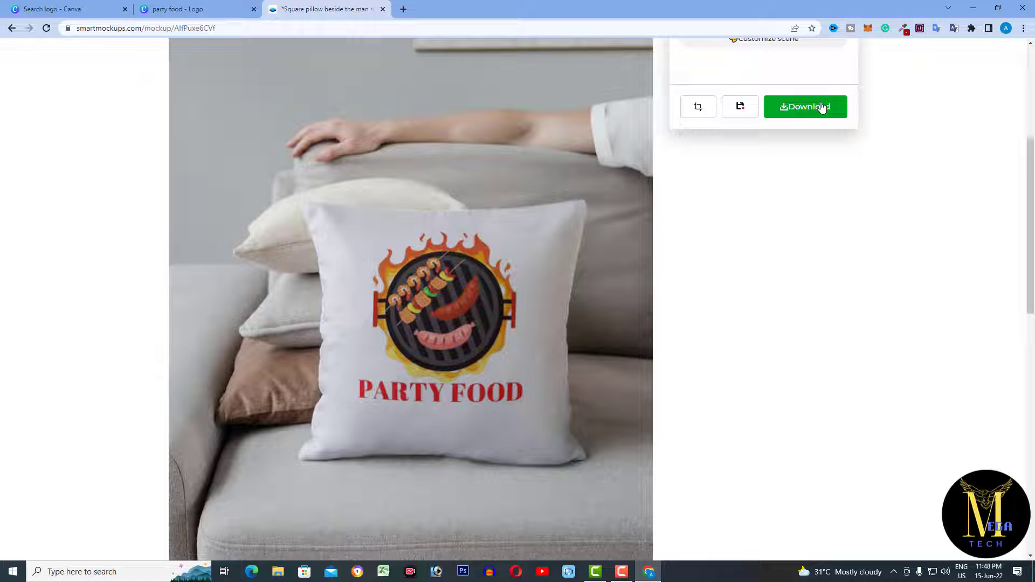
Open the pillow color choices in the scene customization of the pillow mockup
scroll(822, 108, "up", 3)
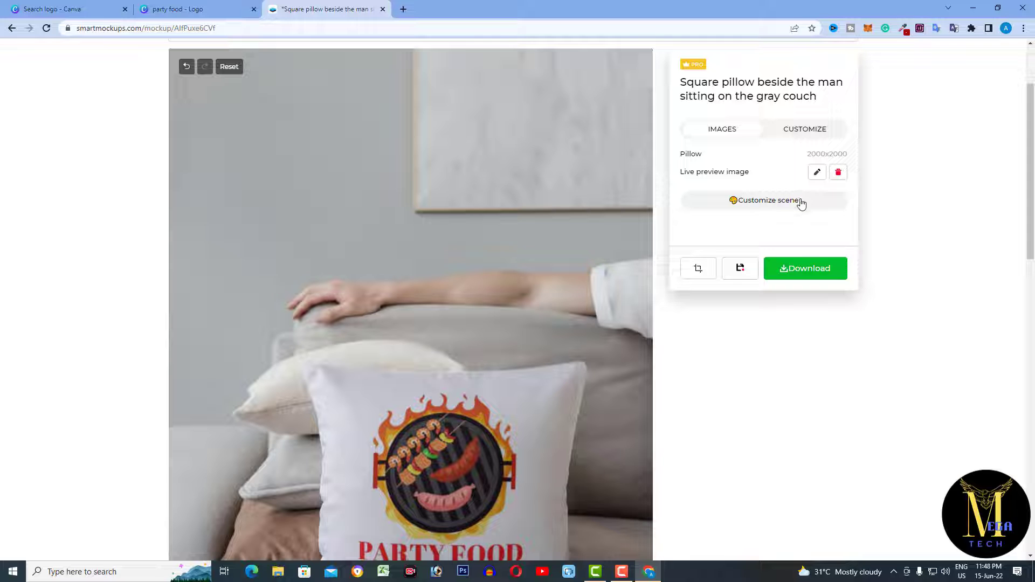
left_click(801, 203)
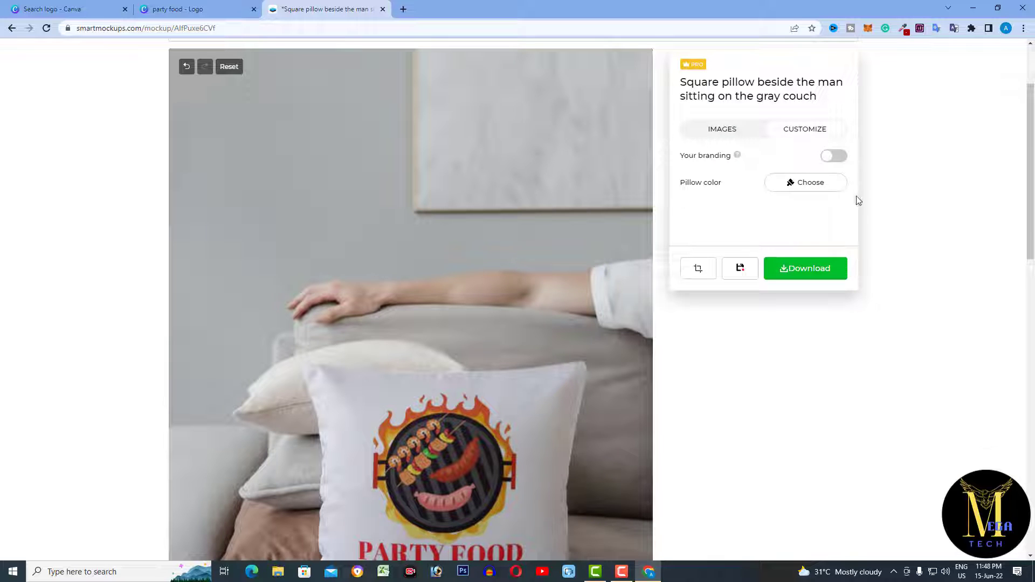
left_click(808, 184)
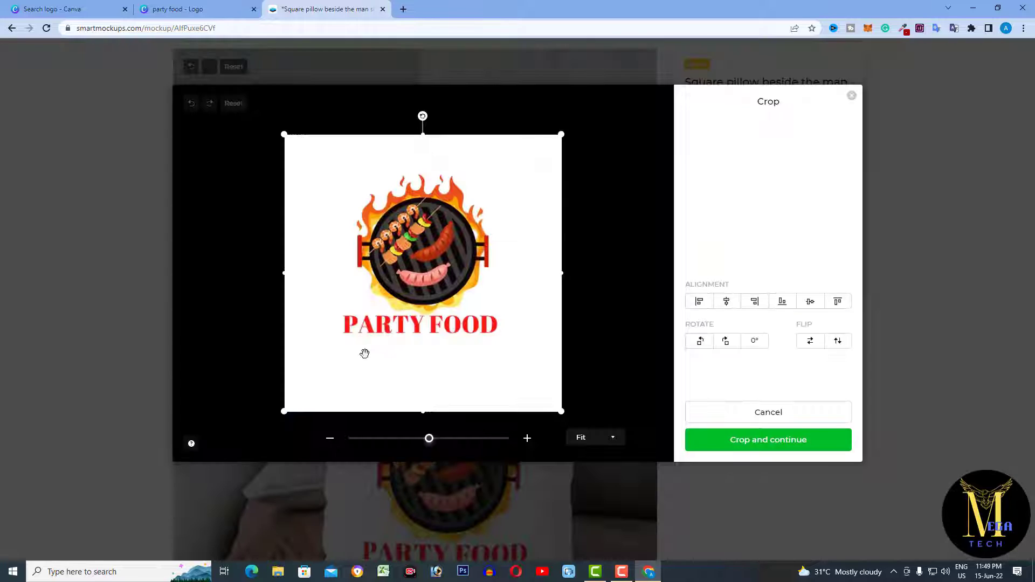
Shrink the logo to about a third of the pillow's width, place it in the pillow's upper-right corner and apply the crop
left_click_drag(411, 298, 534, 216)
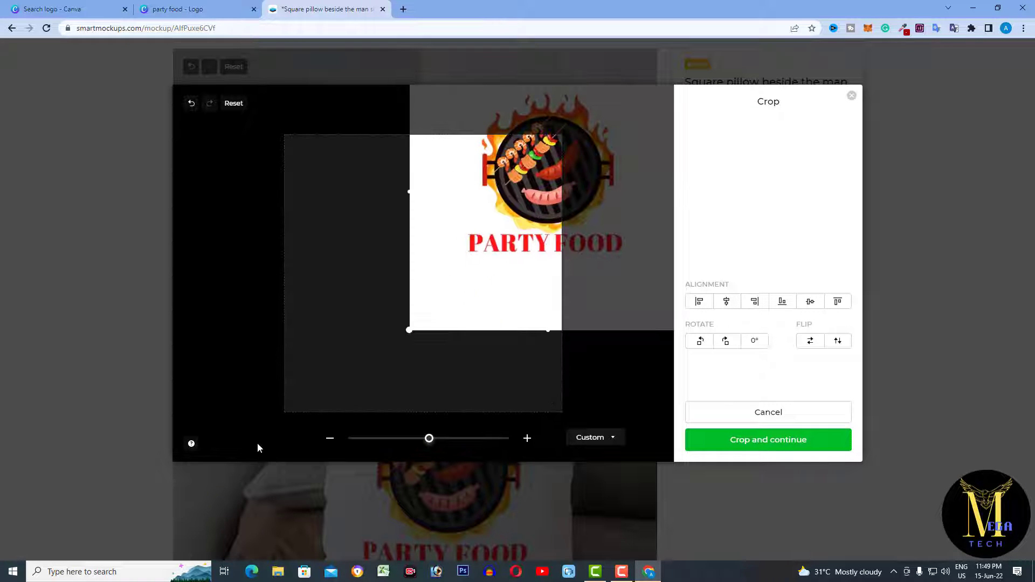
left_click_drag(457, 279, 357, 324)
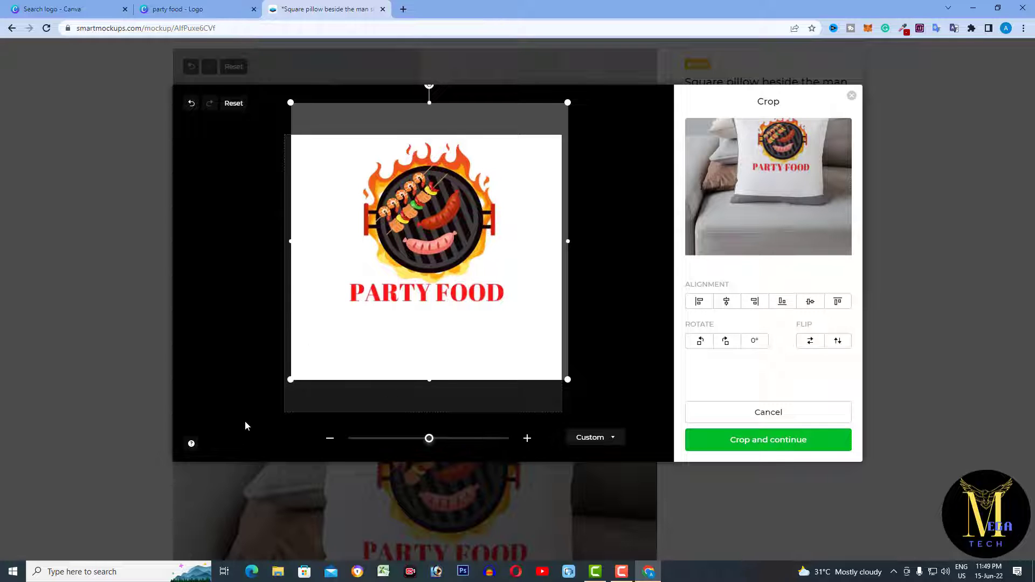
left_click_drag(429, 440, 373, 439)
left_click_drag(432, 278, 516, 221)
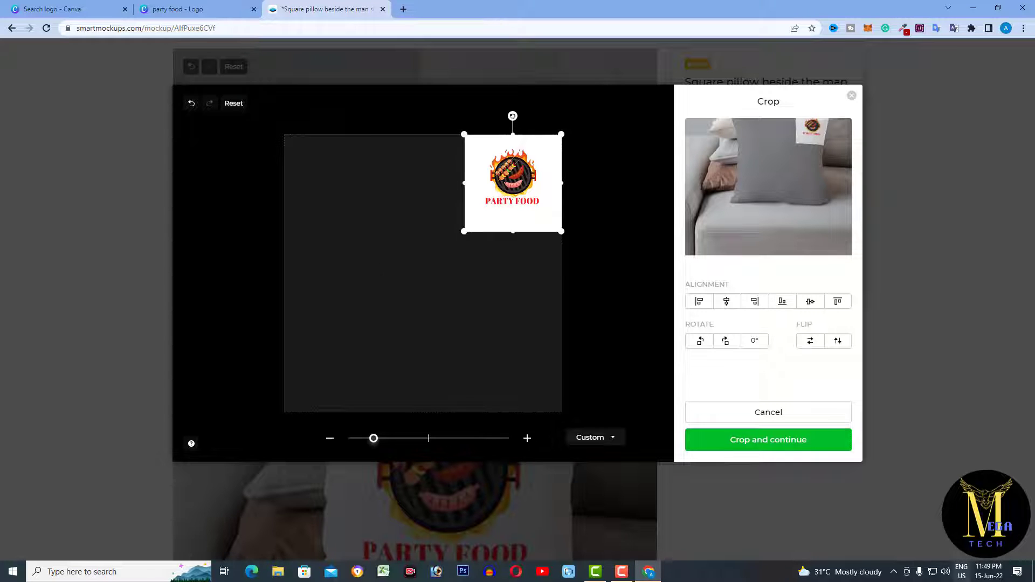
left_click(818, 440)
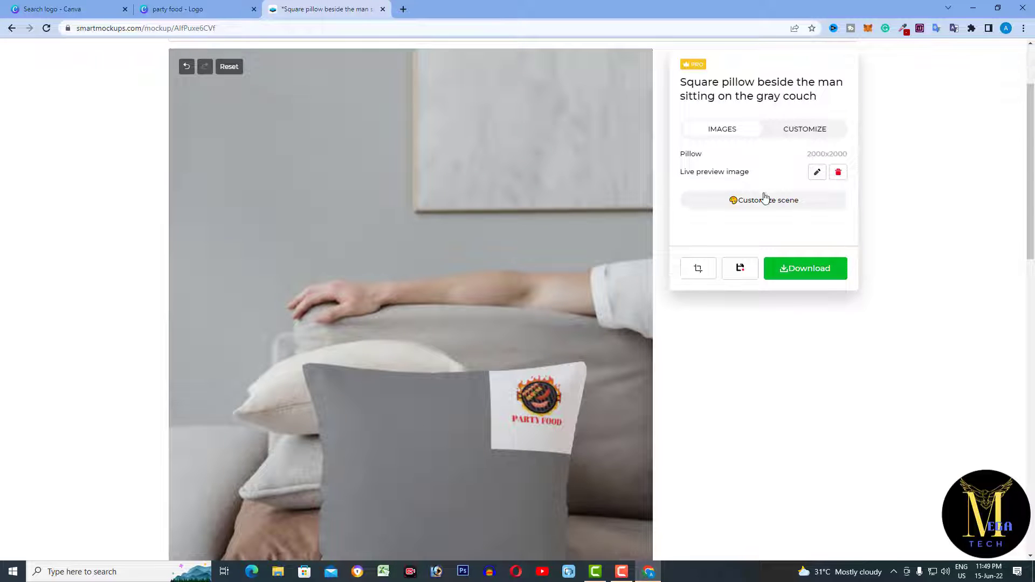
Reopen the logo placement, enlarge the logo to cover the pillow and center it on the front
scroll(492, 207, "down", 4)
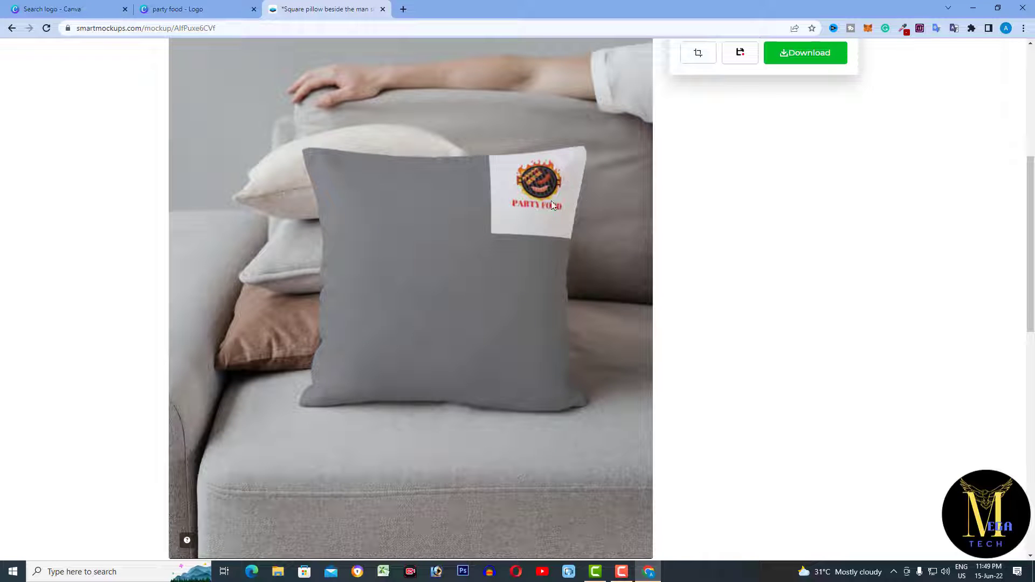
left_click(516, 222)
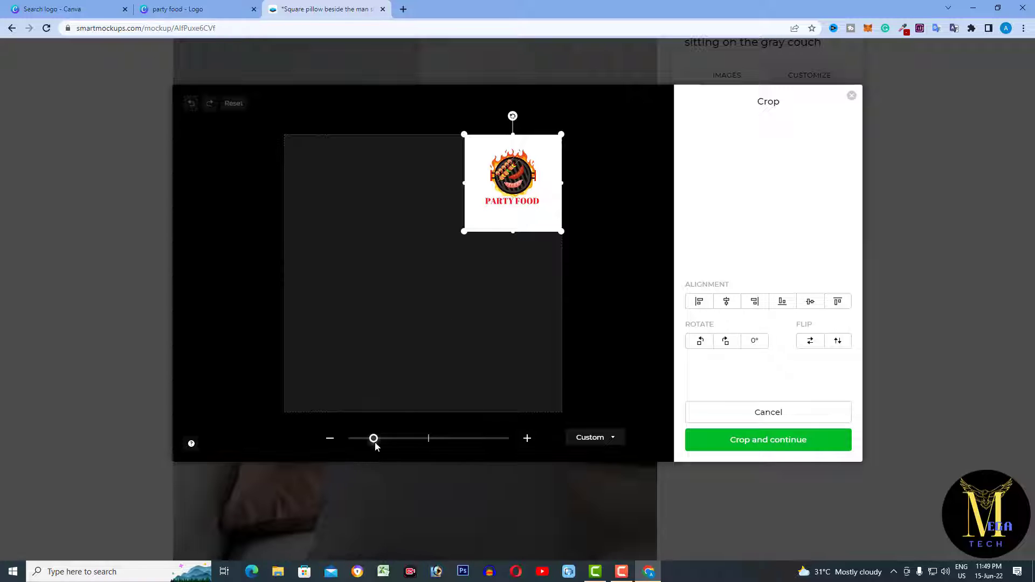
mouse_move(411, 444)
left_mouse_down()
mouse_move(440, 446)
mouse_move(429, 445)
left_mouse_up()
left_click_drag(490, 300, 430, 359)
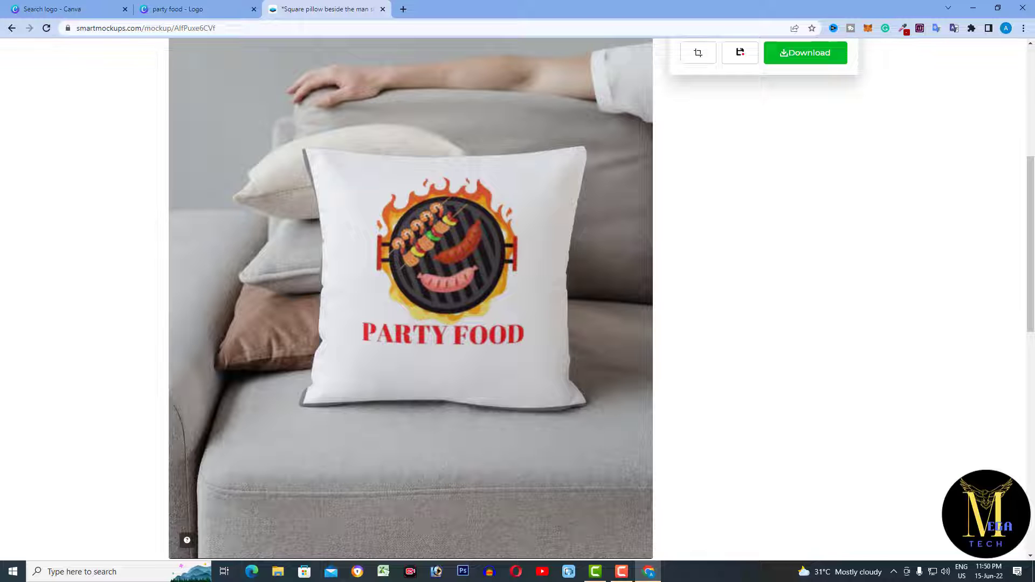
Switch to the Canva logo design, add a second page and apply the yellow HOT SPOT template to it
left_click(230, 14)
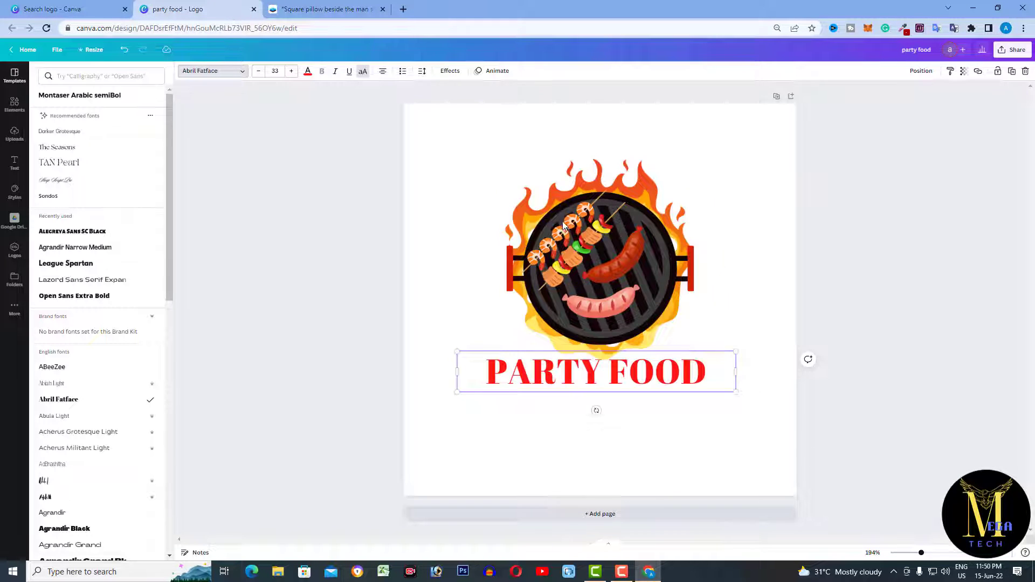
left_click(669, 519)
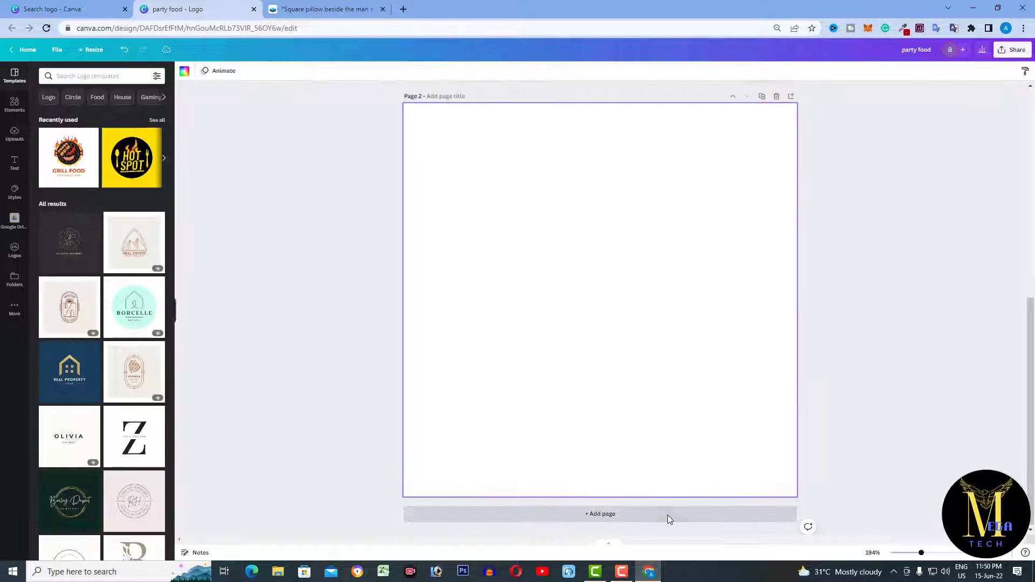
left_click(139, 170)
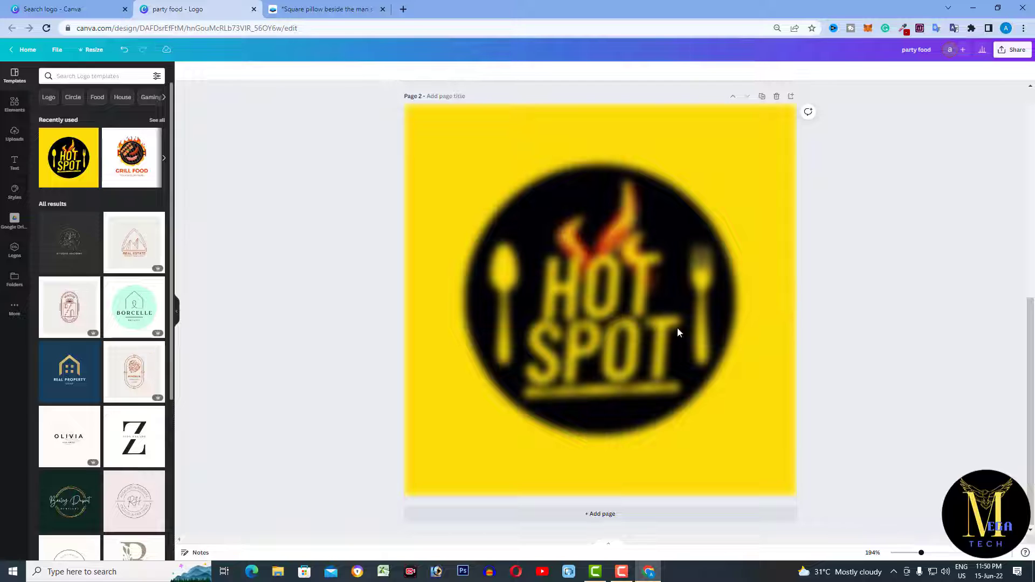
Replace the HOT SPOT wording with PARTY FOOD and move the PARTY line slightly upward above FOOD
double_click(641, 285)
type("PARTY")
left_click_drag(642, 286, 640, 261)
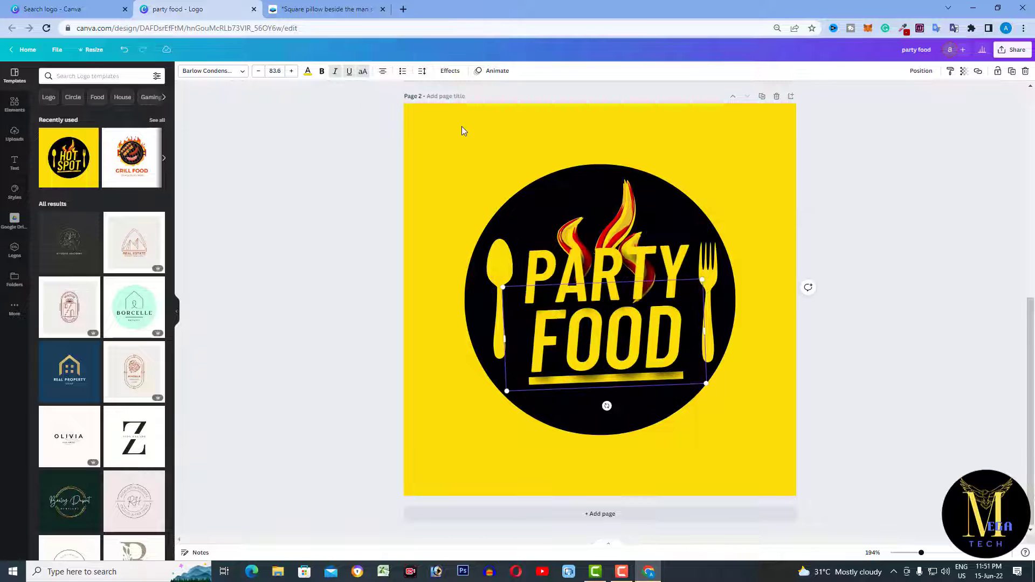
Change the background color of page 2 from the template's yellow to the dark red document color
left_click(294, 96)
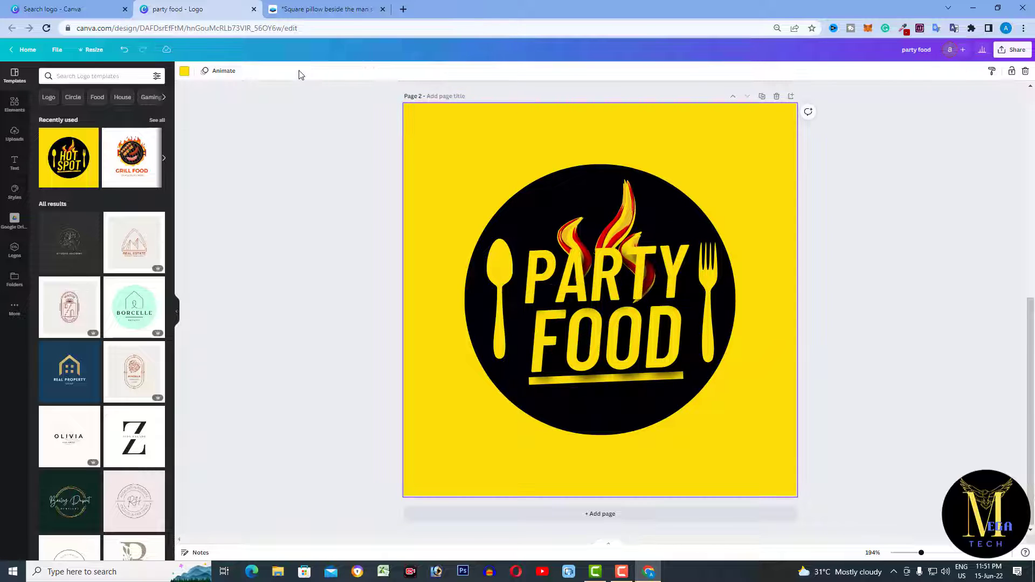
left_click(184, 71)
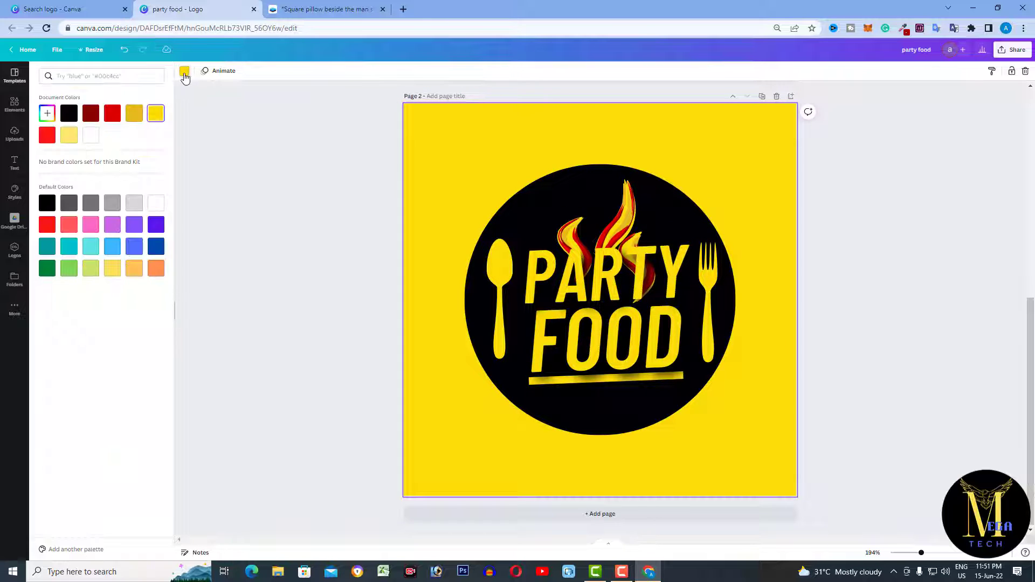
left_click(111, 115)
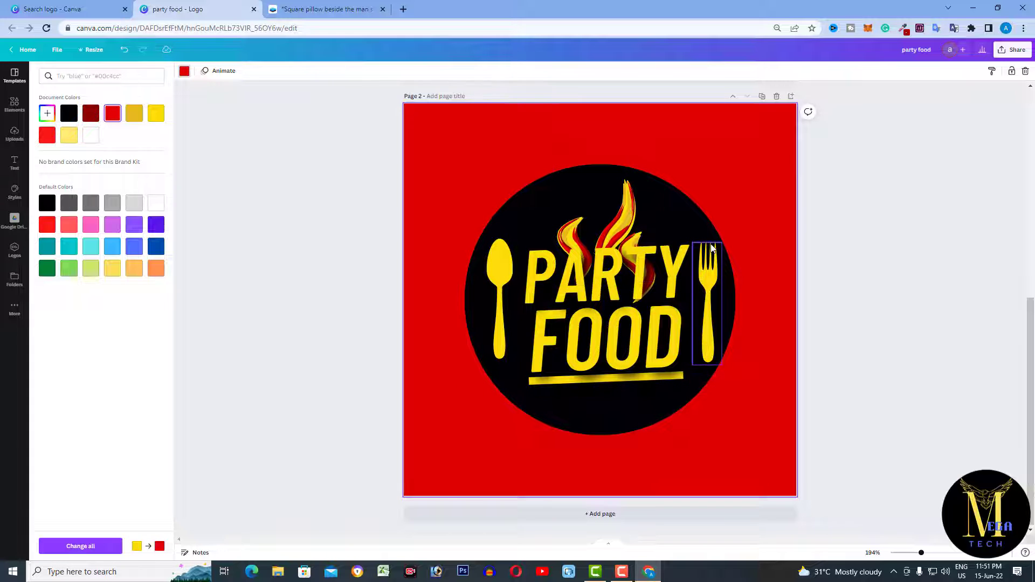
left_click(605, 278)
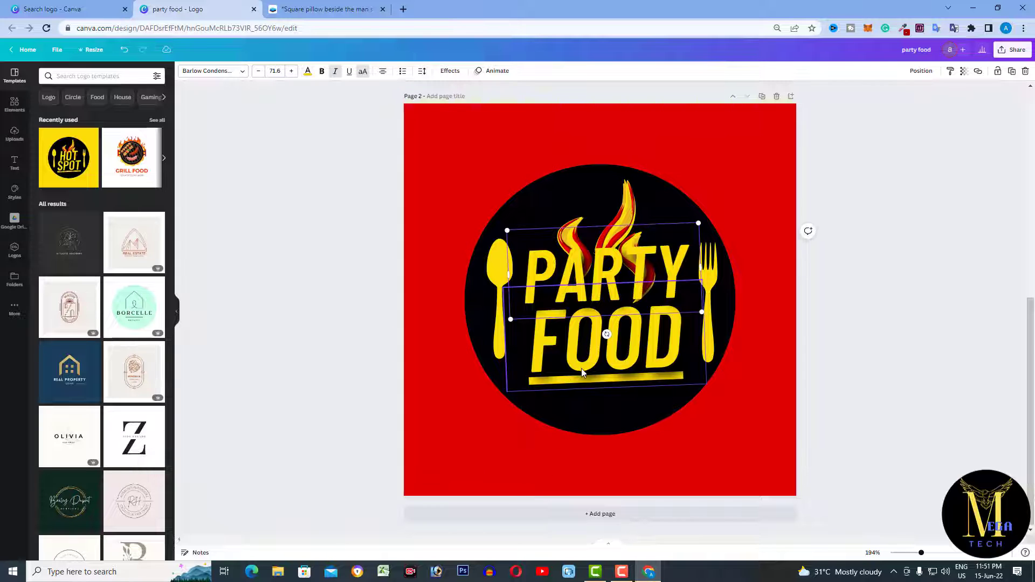
left_click(307, 72)
left_click(695, 236)
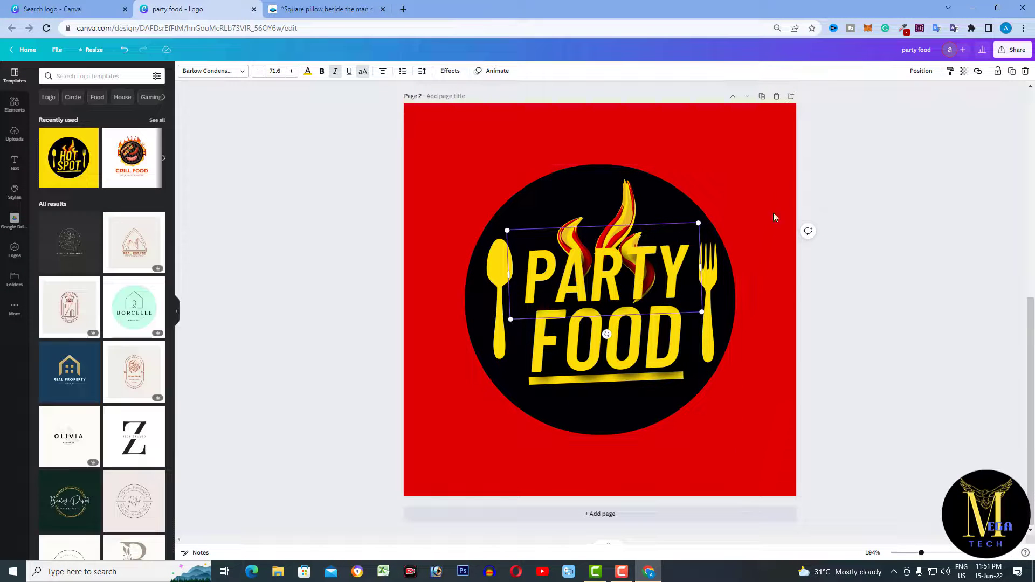
Download the red Party Food logo design as a PNG
left_click(1012, 51)
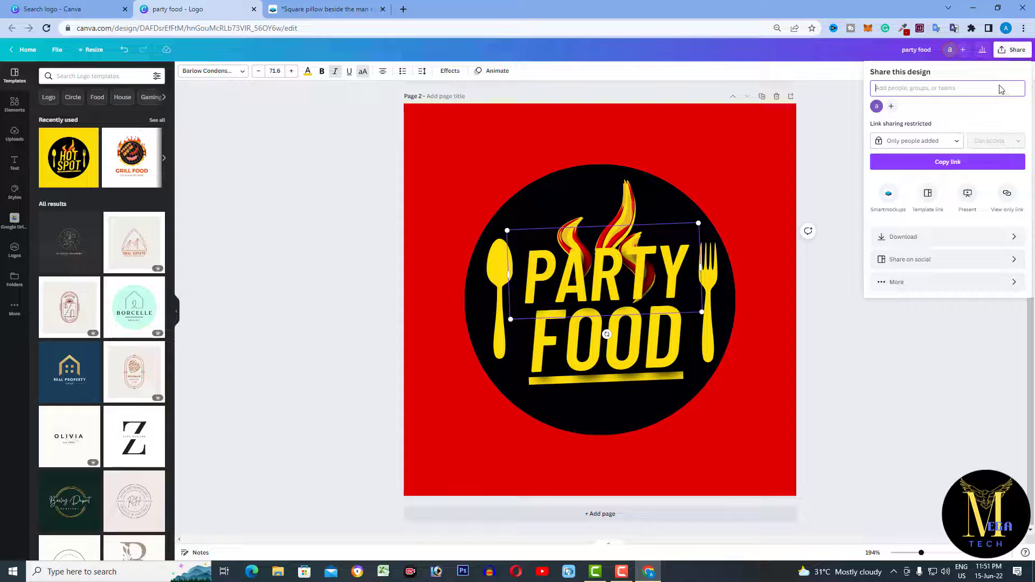
left_click(916, 241)
left_click(916, 247)
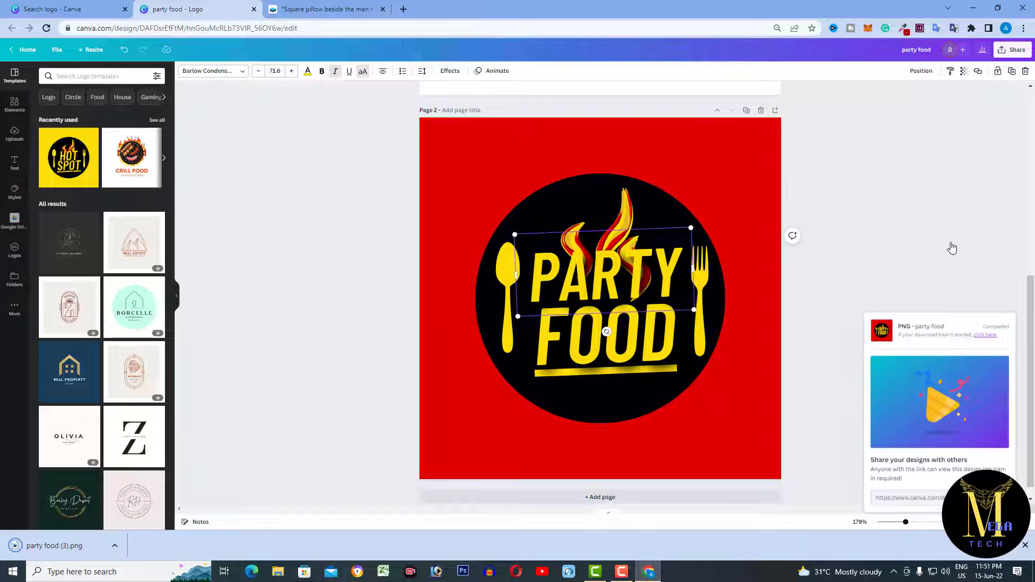
Add a third page and delete its red background to leave the page white
left_click(664, 496)
right_click(622, 261)
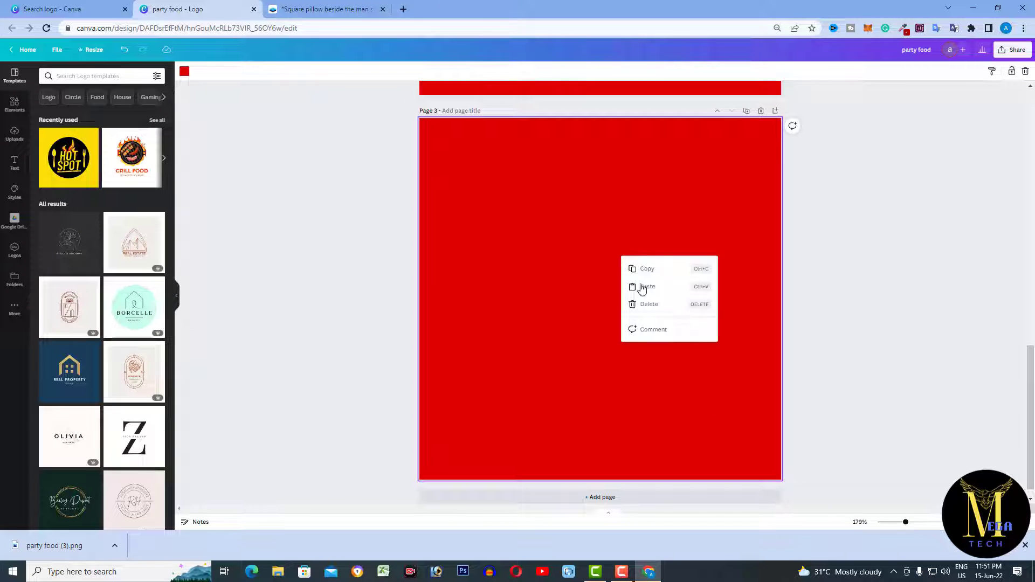
left_click(651, 305)
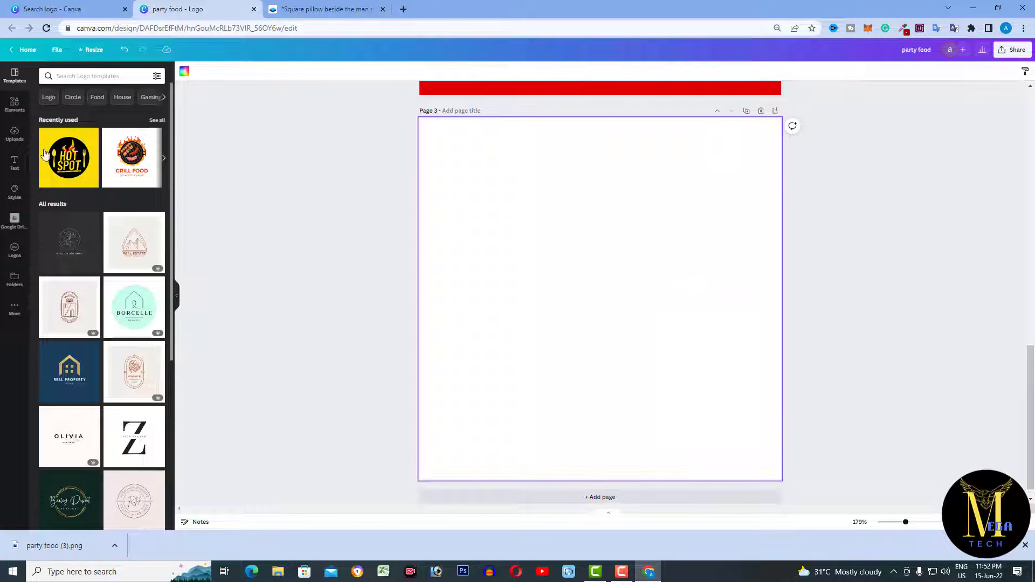
Upload party food (3) from the Downloads folder and place the red Party Food logo image on page 3
scroll(92, 169, "down", 1)
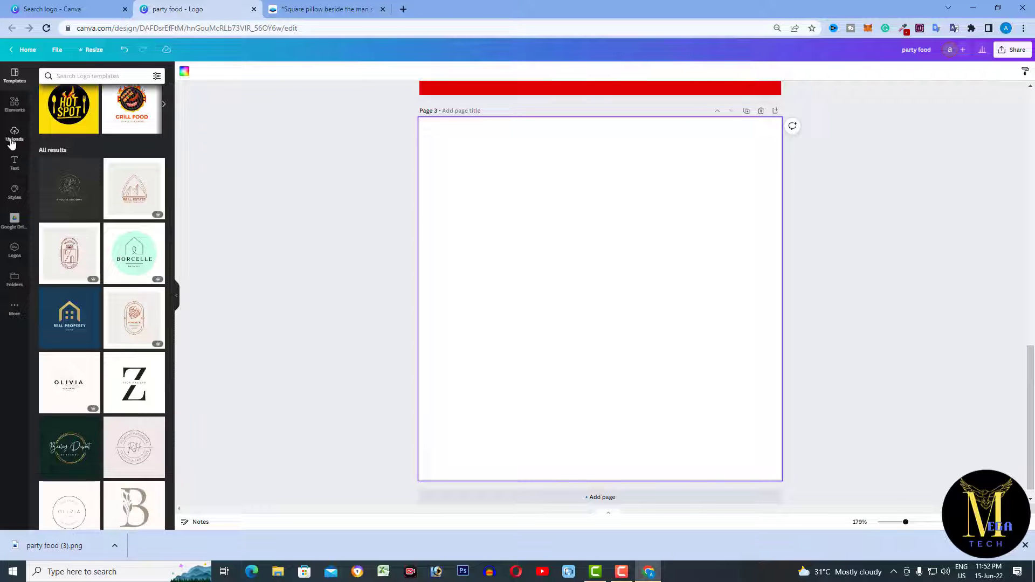
left_click(11, 141)
left_click(94, 75)
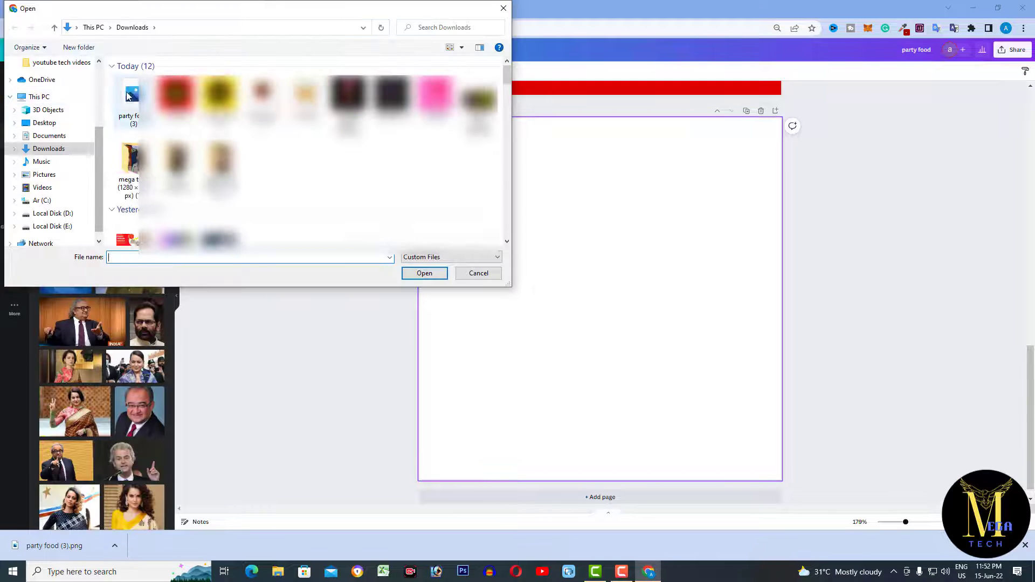
left_click(130, 100)
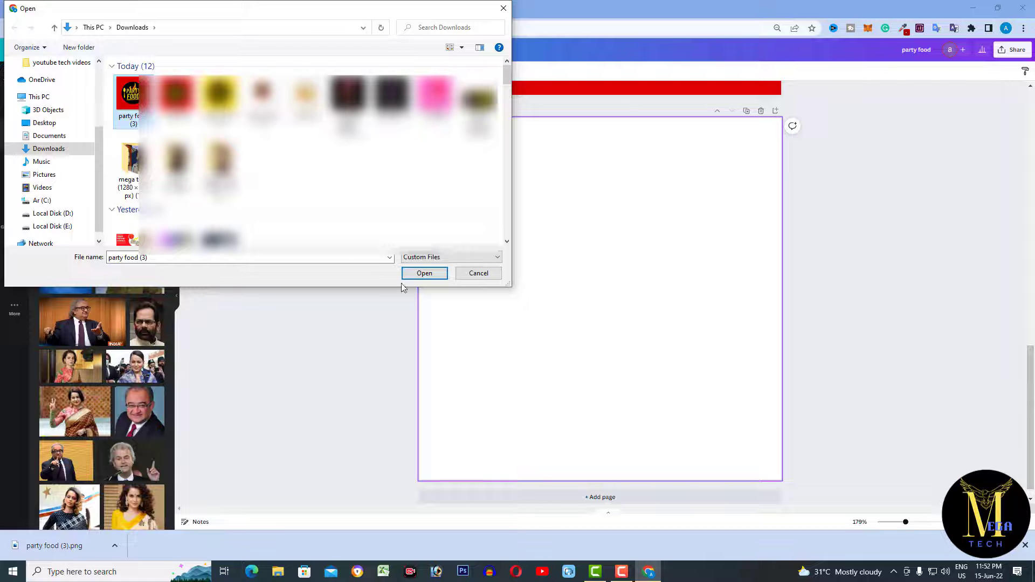
left_click(424, 273)
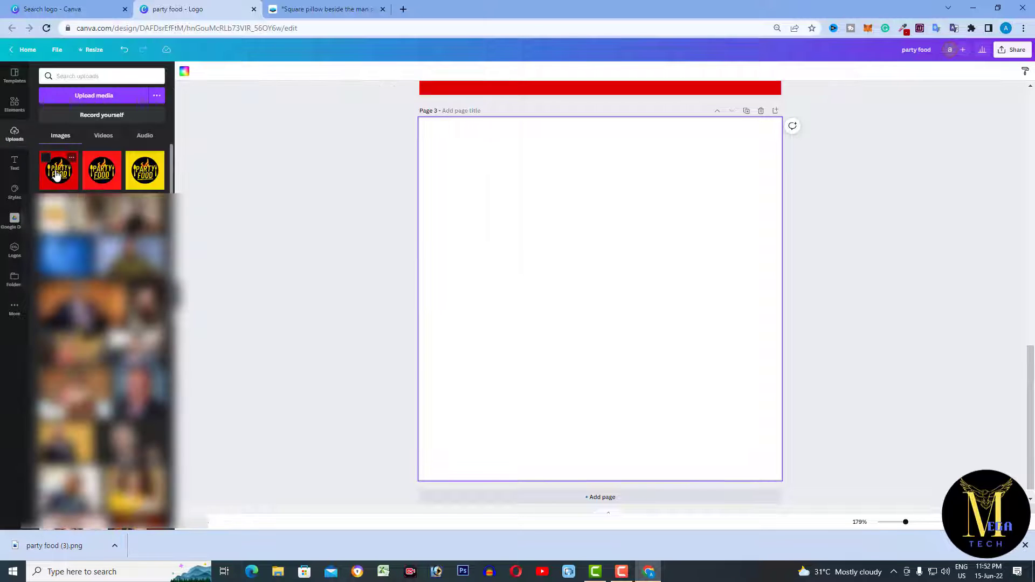
left_click(97, 177)
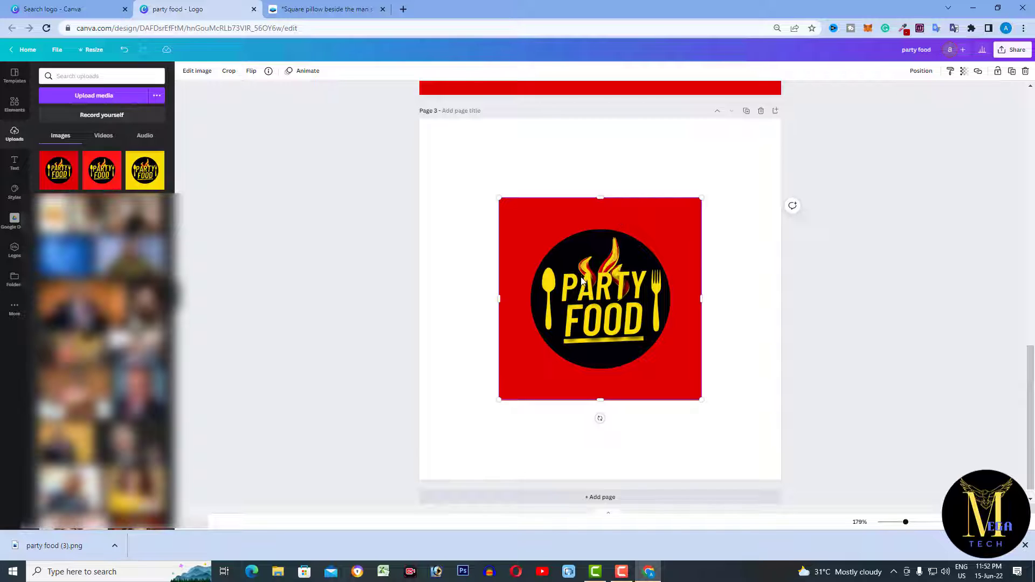
Apply the Poster 2 Smartmockup to the logo image on page 3, then enlarge it and move it to the page's upper edge
left_click(196, 73)
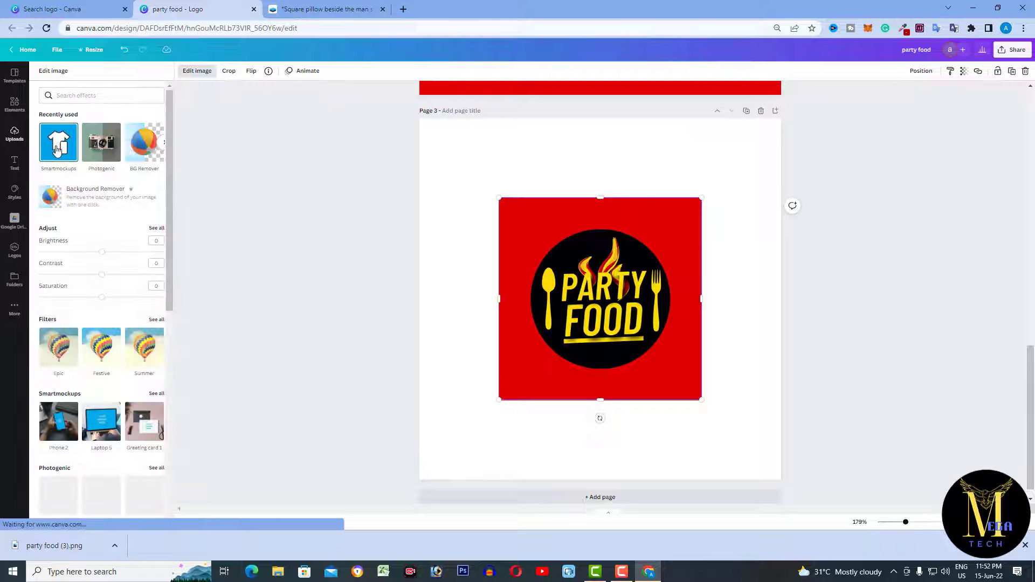
left_click(57, 149)
scroll(103, 172, "down", 3)
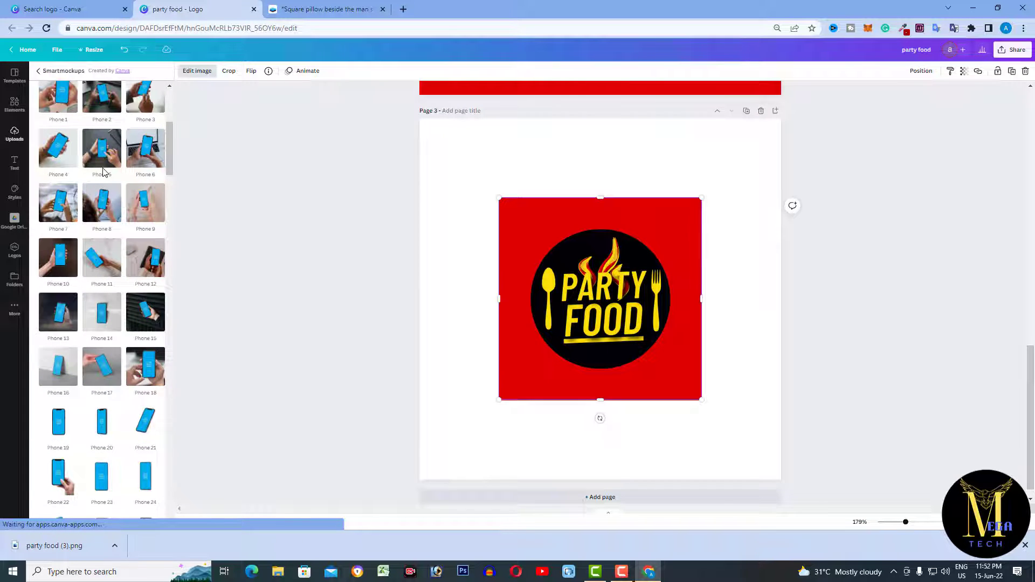
scroll(104, 171, "down", 10)
scroll(105, 172, "down", 6)
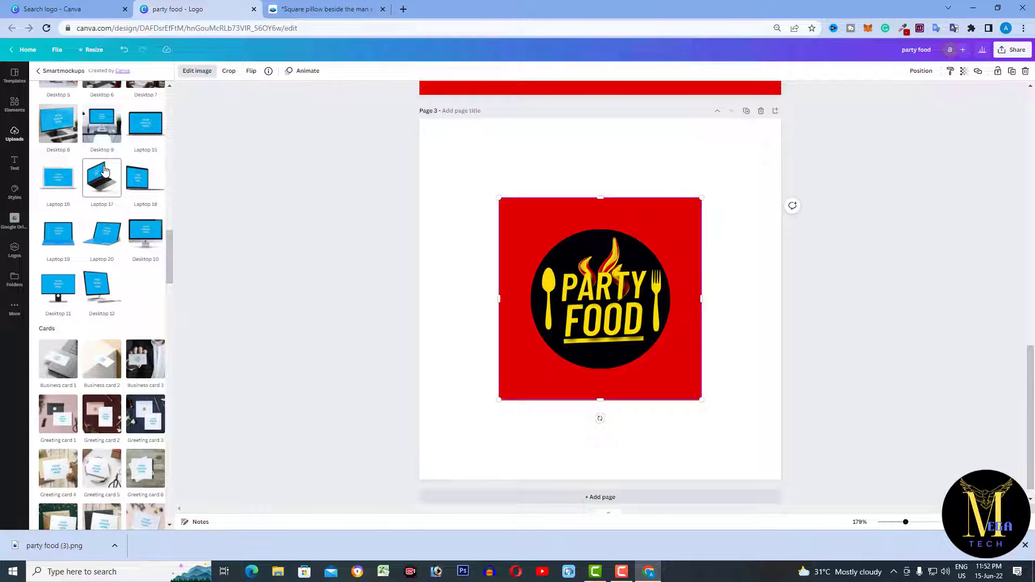
scroll(105, 171, "down", 5)
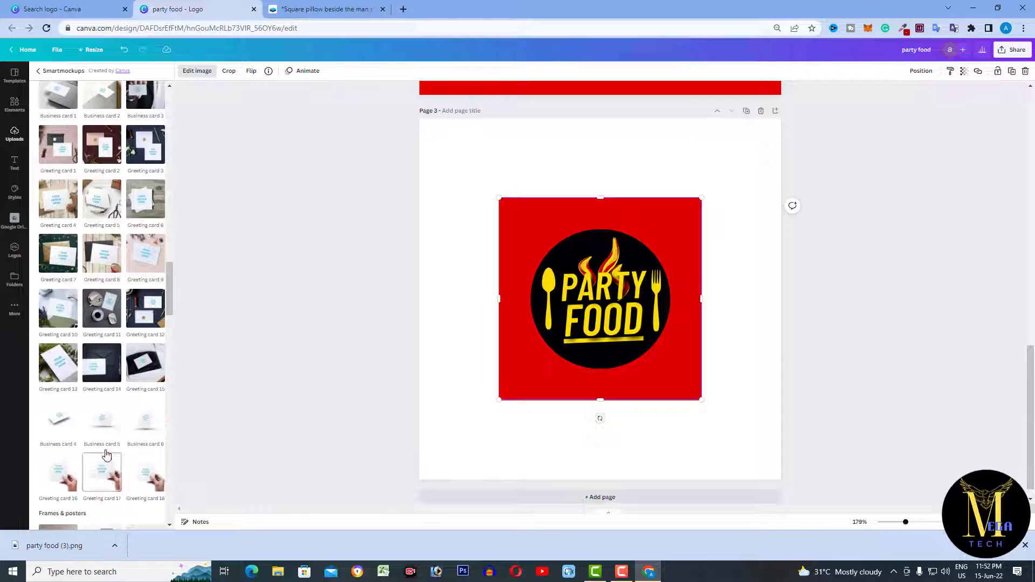
scroll(102, 218, "down", 3)
scroll(102, 218, "down", 5)
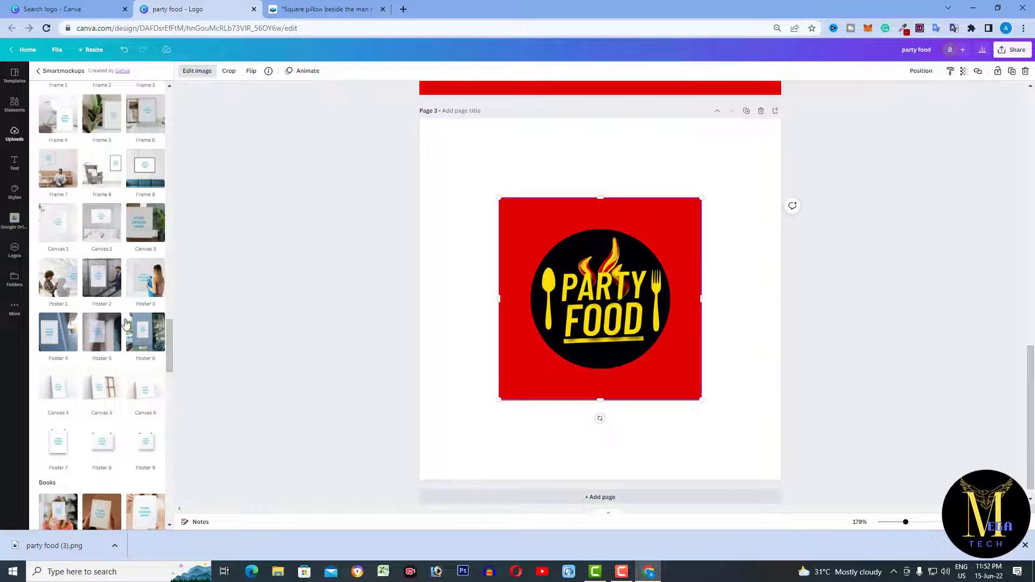
left_click(102, 285)
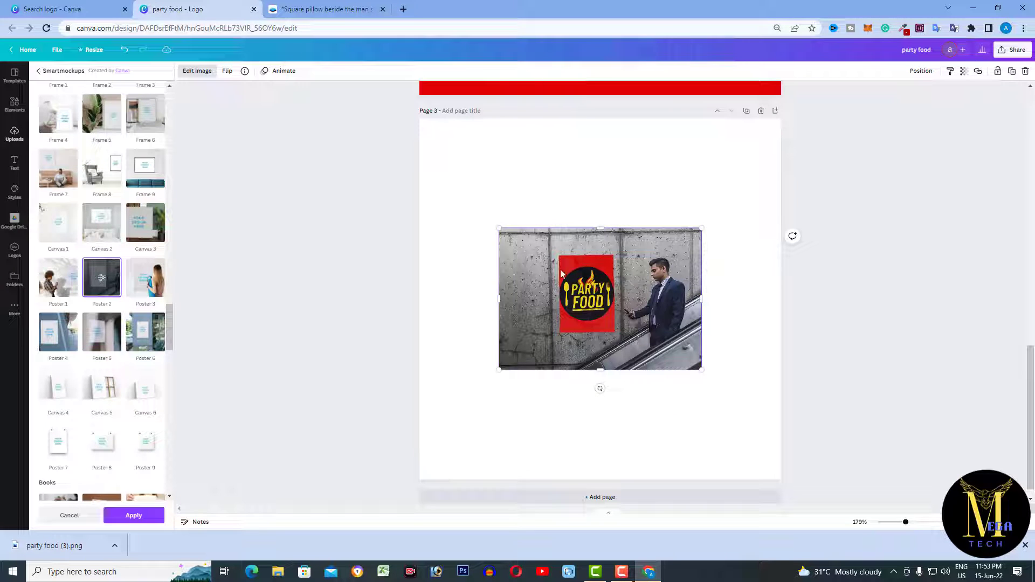
left_click_drag(701, 228, 783, 171)
left_click_drag(670, 278, 618, 225)
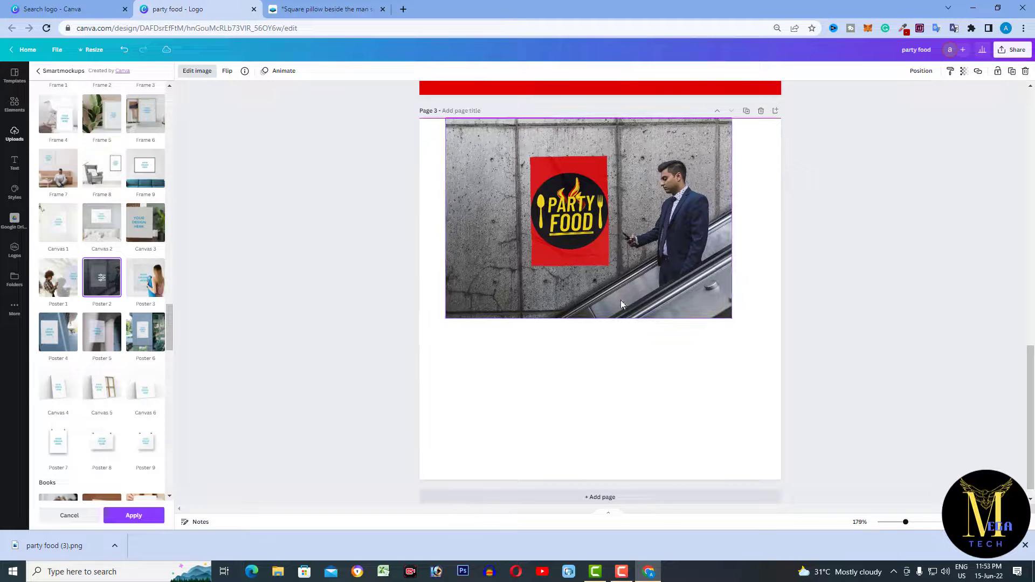
Add a fourth page and place the red Party Food logo image slightly above its center
left_click(641, 489)
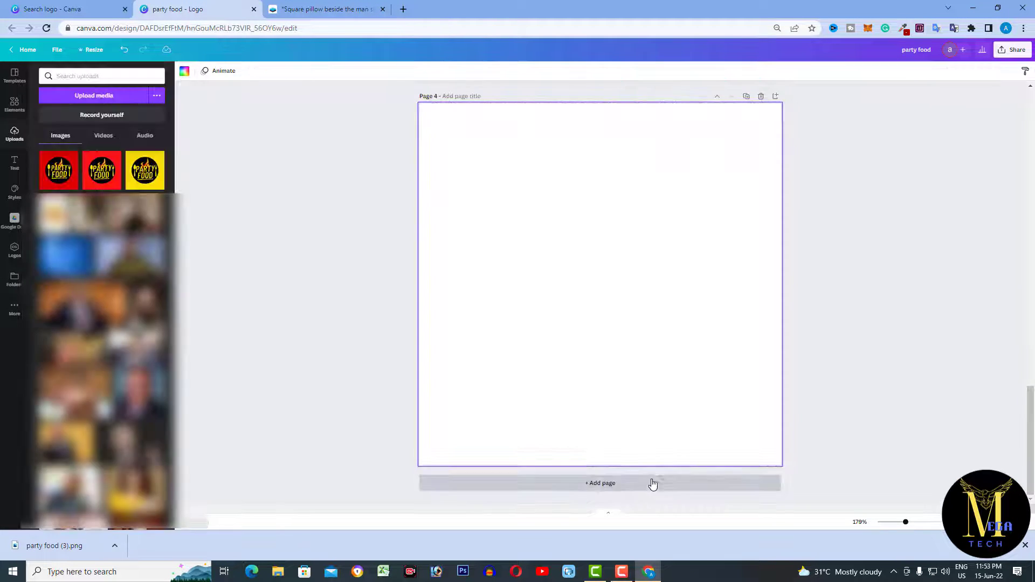
left_click(62, 174)
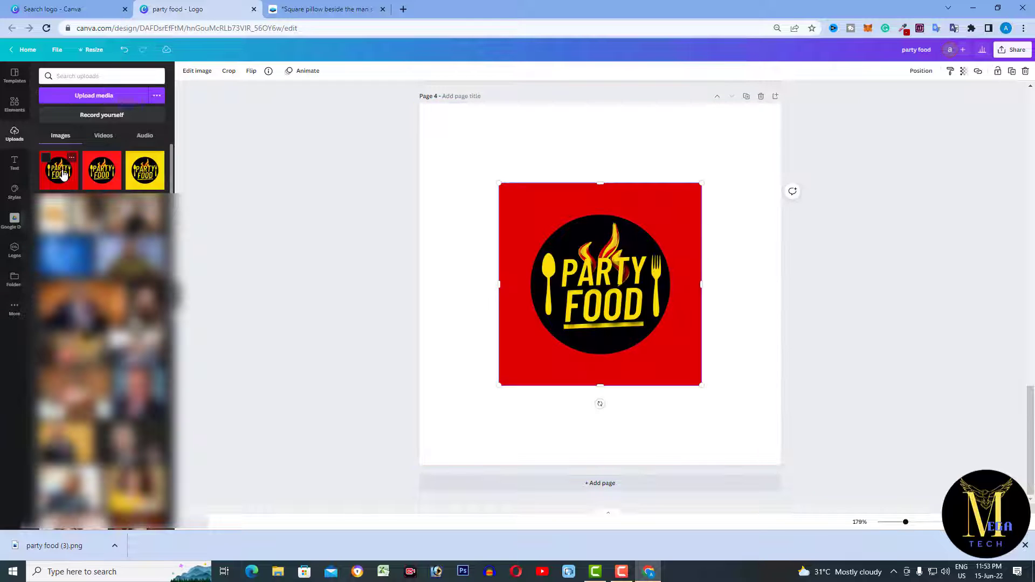
mouse_move(616, 257)
left_mouse_down()
mouse_move(610, 227)
mouse_move(610, 241)
left_mouse_up()
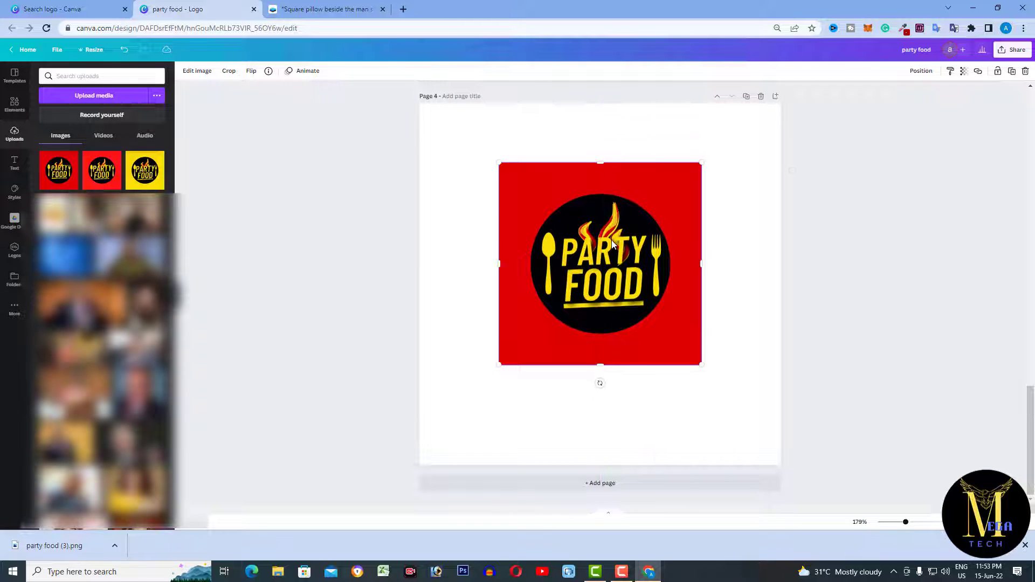
Apply the Book 2 Smartmockup to the logo image on page 4 and resize it to fill the page
left_click(201, 76)
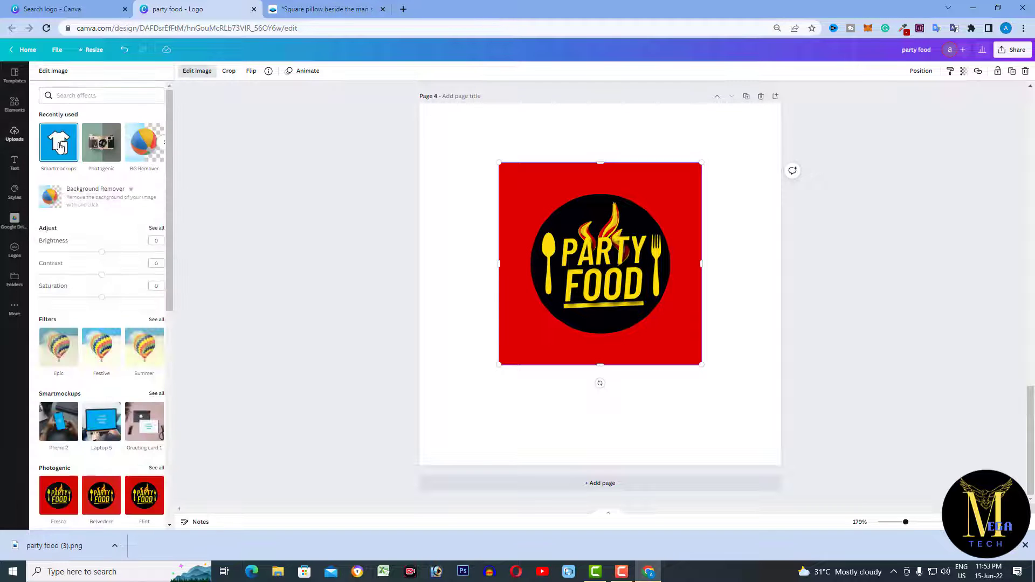
left_click(60, 148)
scroll(122, 341, "down", 10)
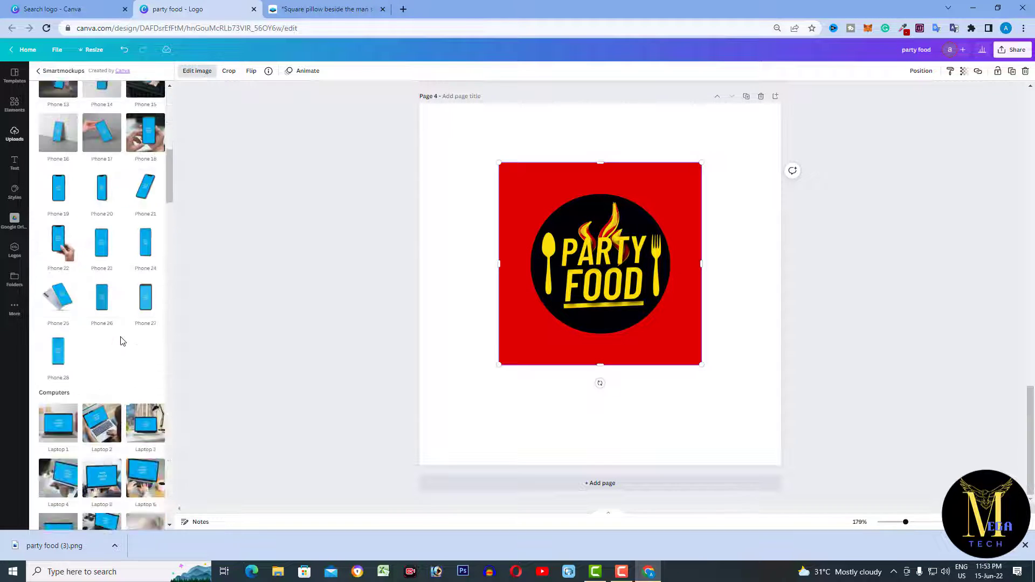
scroll(122, 341, "down", 10)
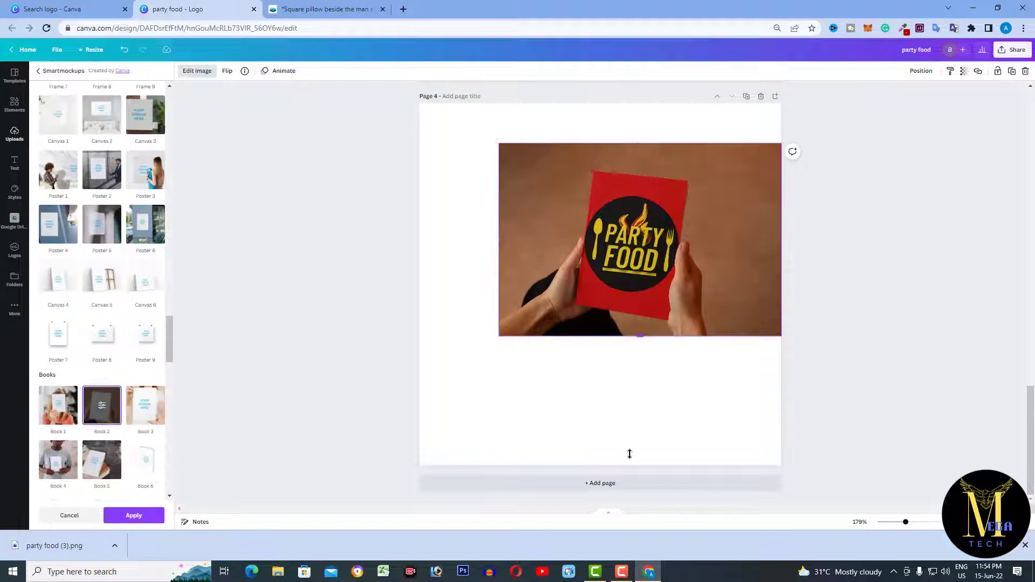
left_click_drag(640, 331, 640, 473)
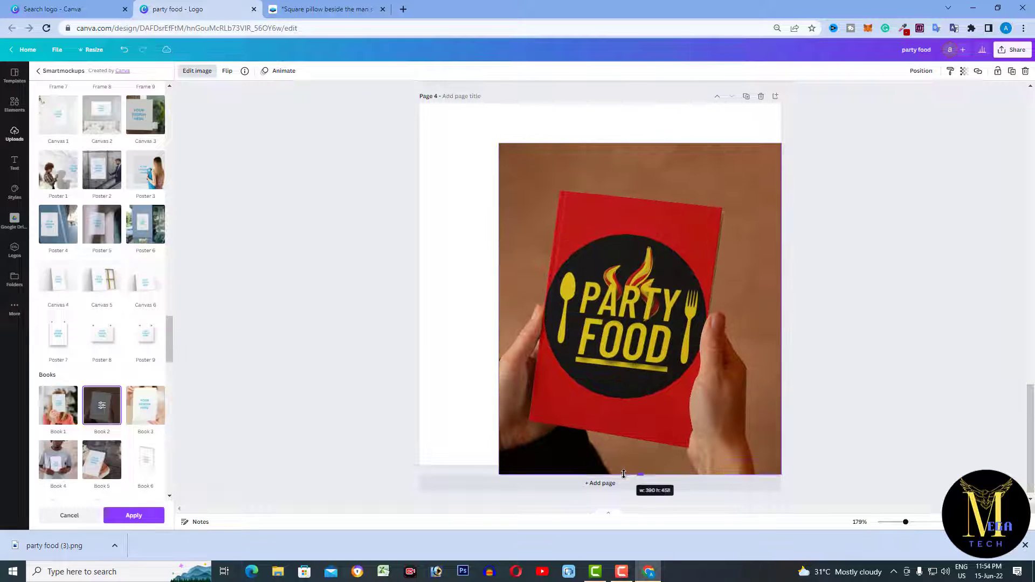
left_click_drag(647, 393, 630, 485)
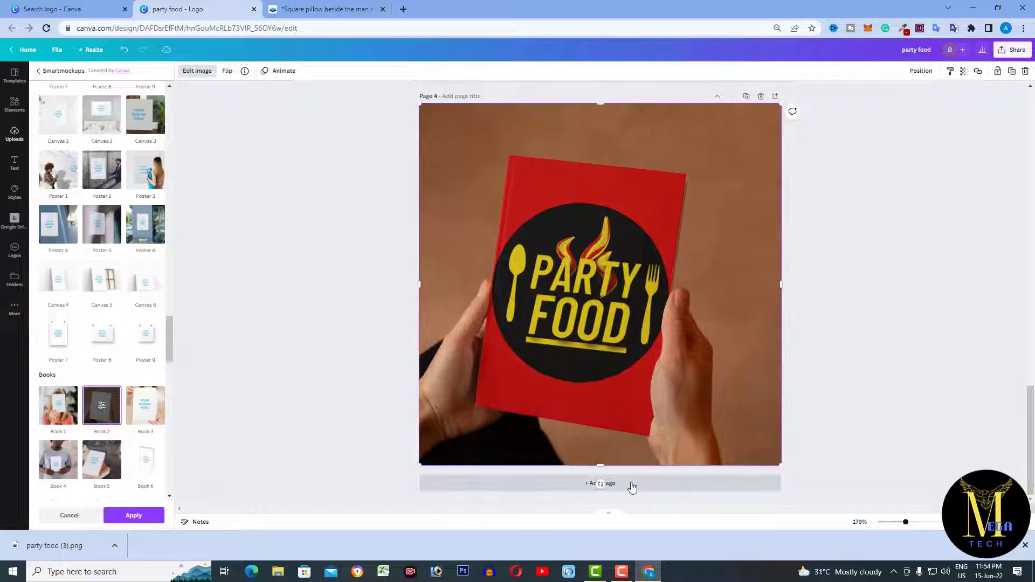
Add a fifth page with the red Party Food logo image and apply the T-shirt 14 Smartmockup to it
left_click(632, 487)
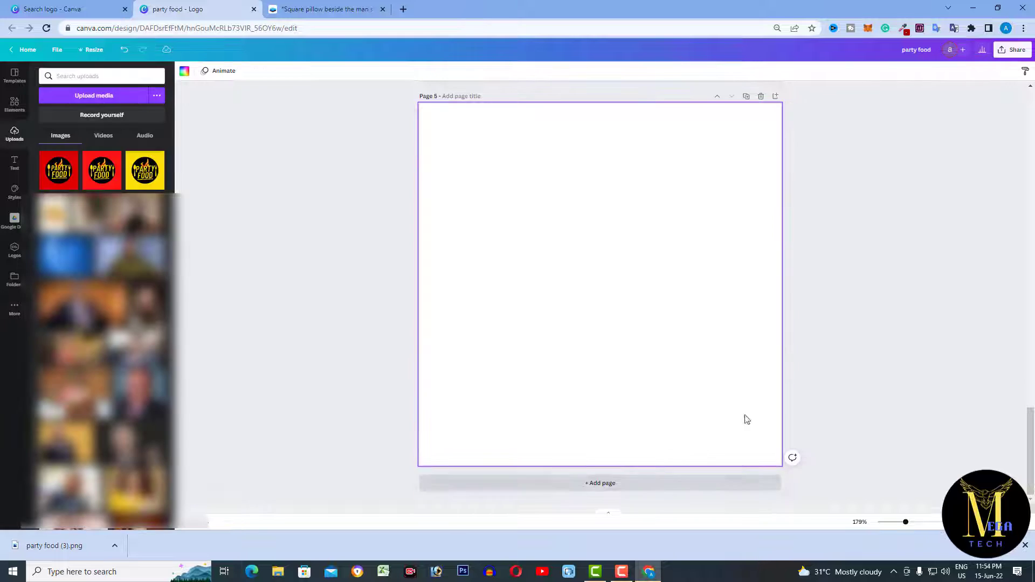
left_click(60, 176)
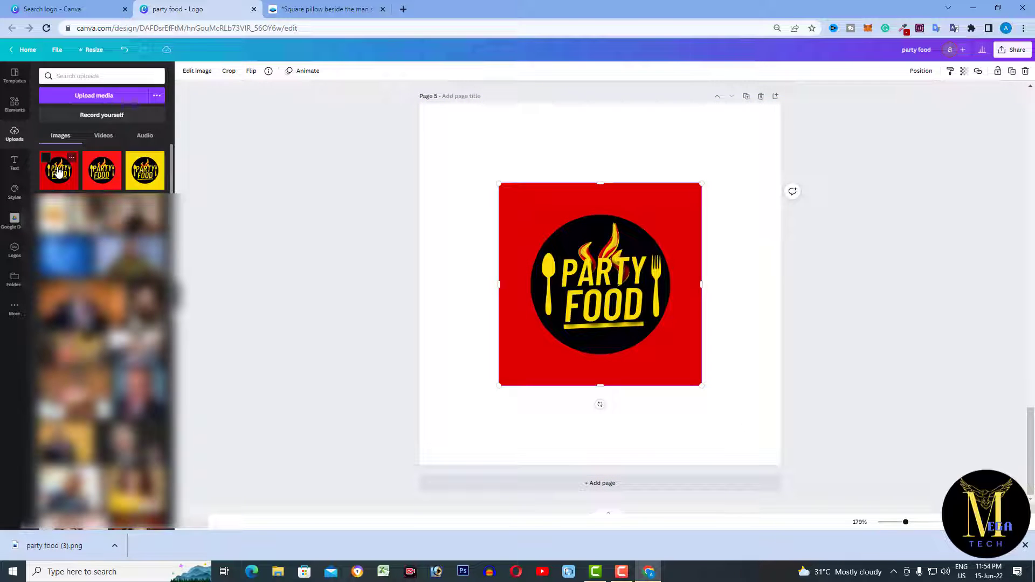
left_click(199, 72)
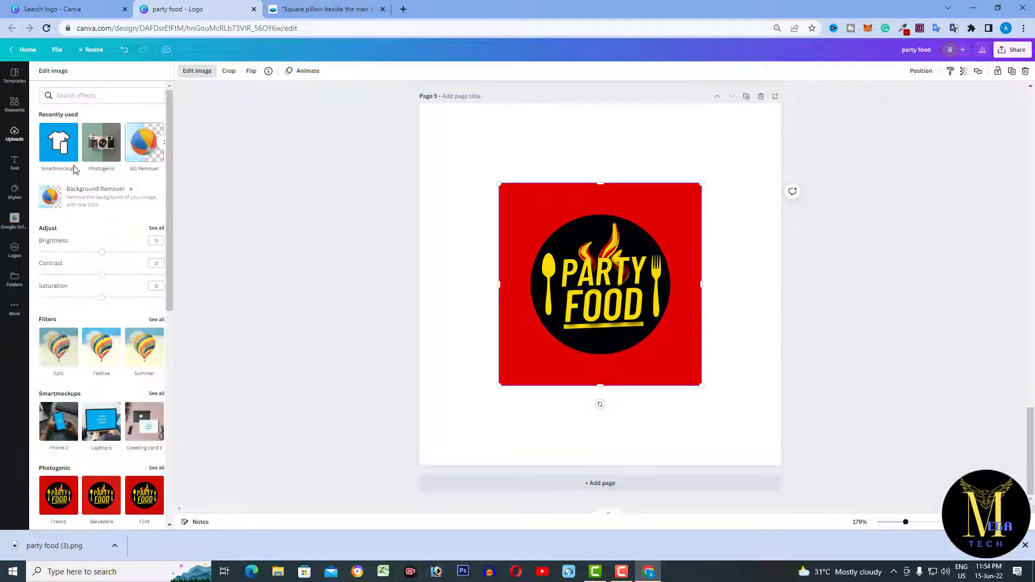
left_click(59, 153)
scroll(73, 297, "down", 10)
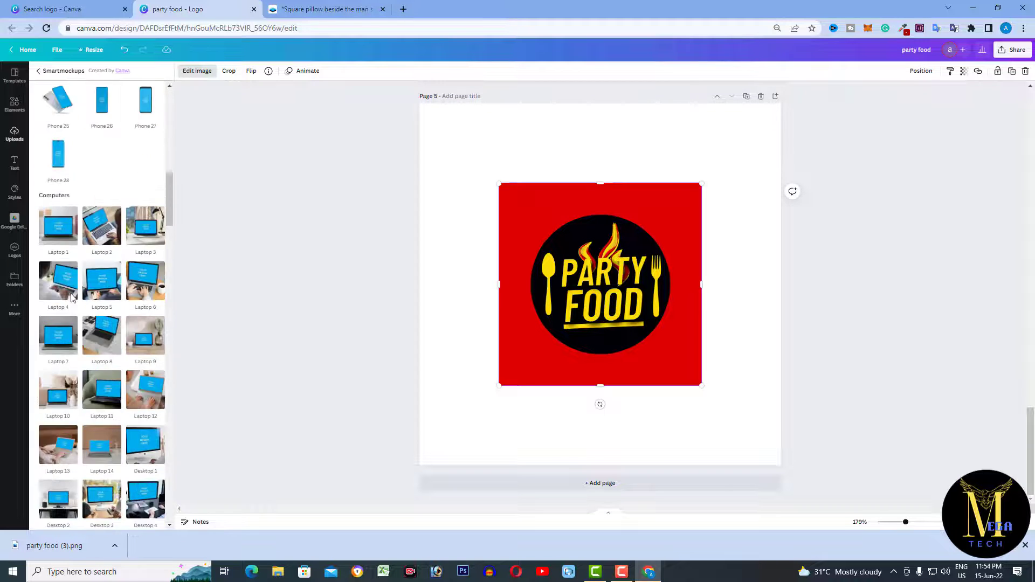
scroll(74, 297, "down", 15)
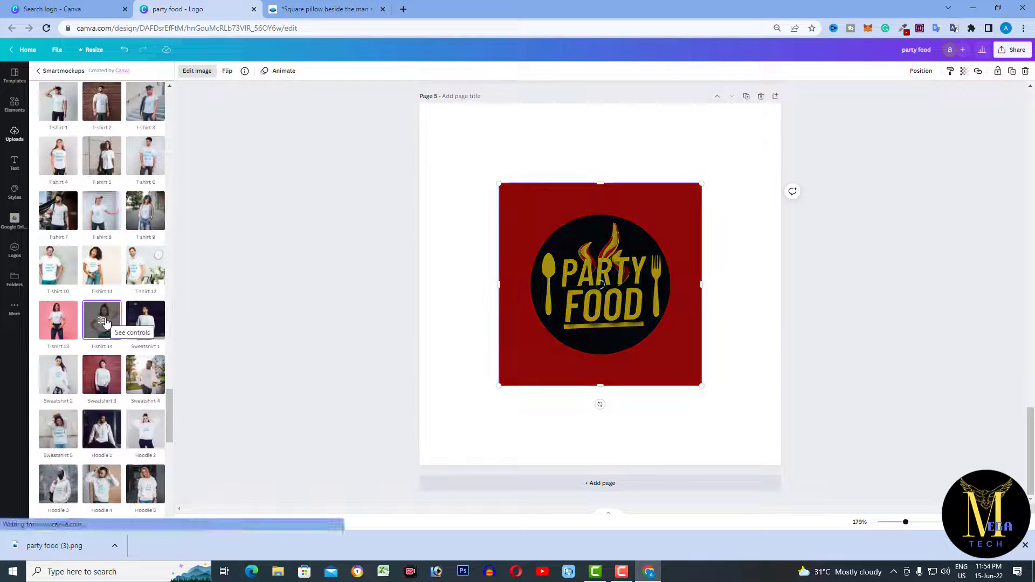
left_click(105, 322)
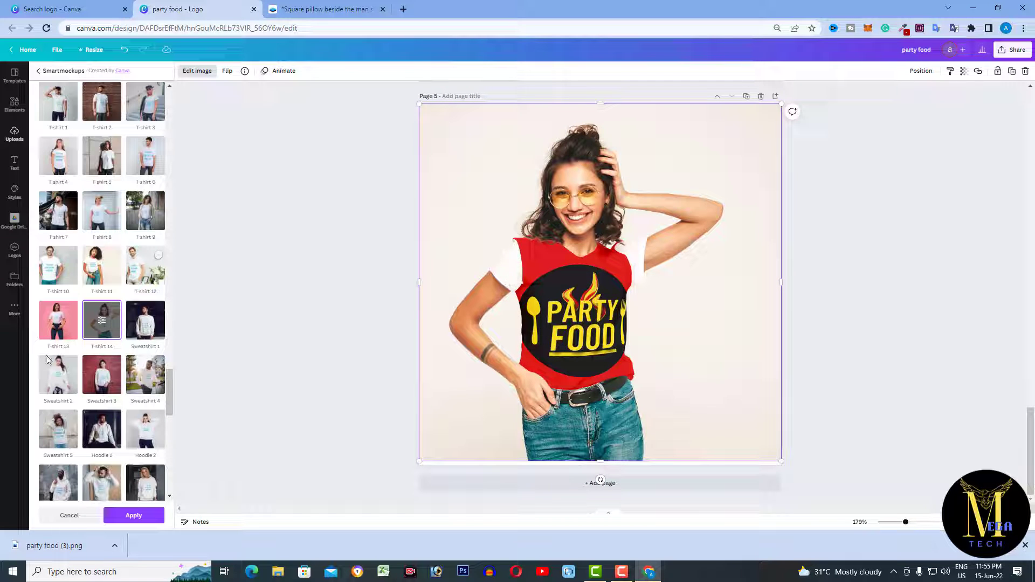
Set the T-shirt mockup's object color to the document red that matches the logo's background
left_click(101, 321)
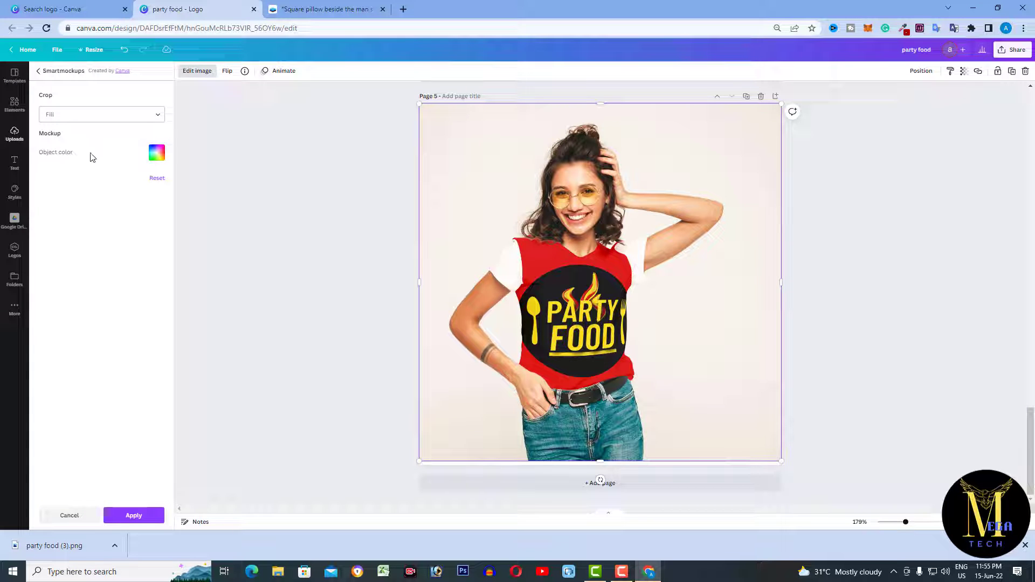
left_click(155, 157)
left_click(163, 207)
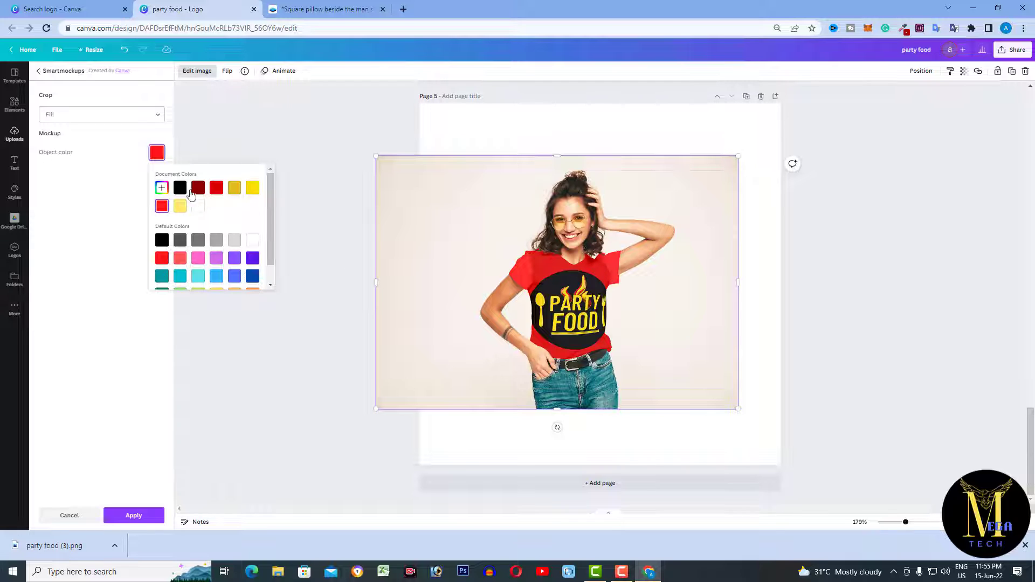
left_click(217, 189)
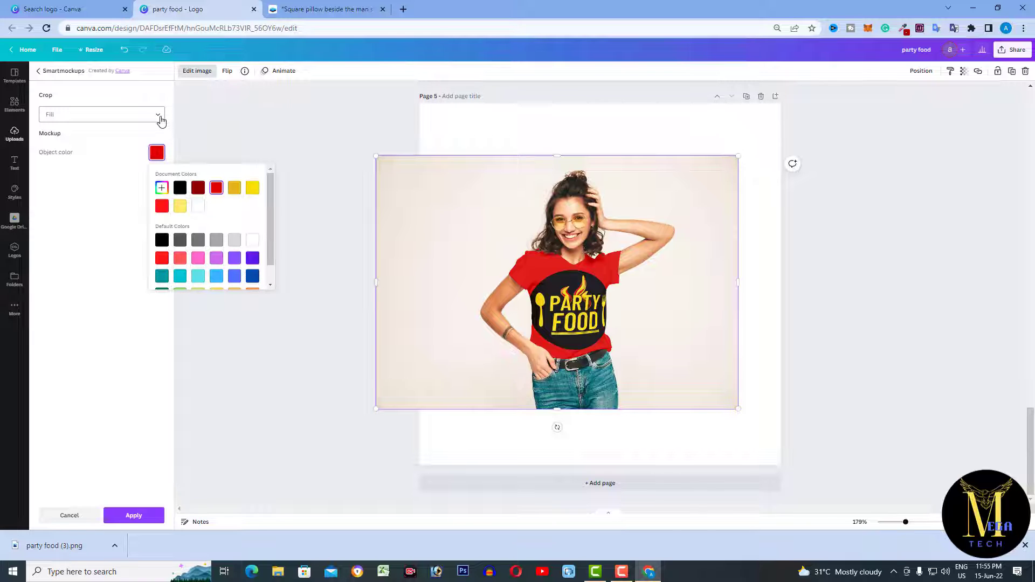
left_click(103, 233)
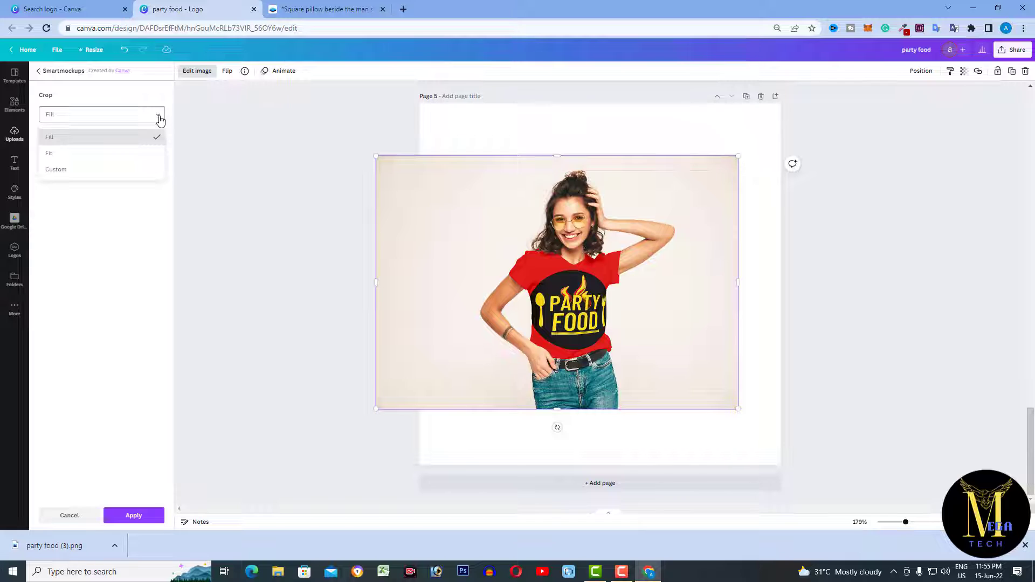
Use a custom crop for the shirt logo with size 74, vertical position 35 and horizontal position 40, and reposition the mockup on page 5
left_click(56, 170)
left_click_drag(101, 199, 72, 197)
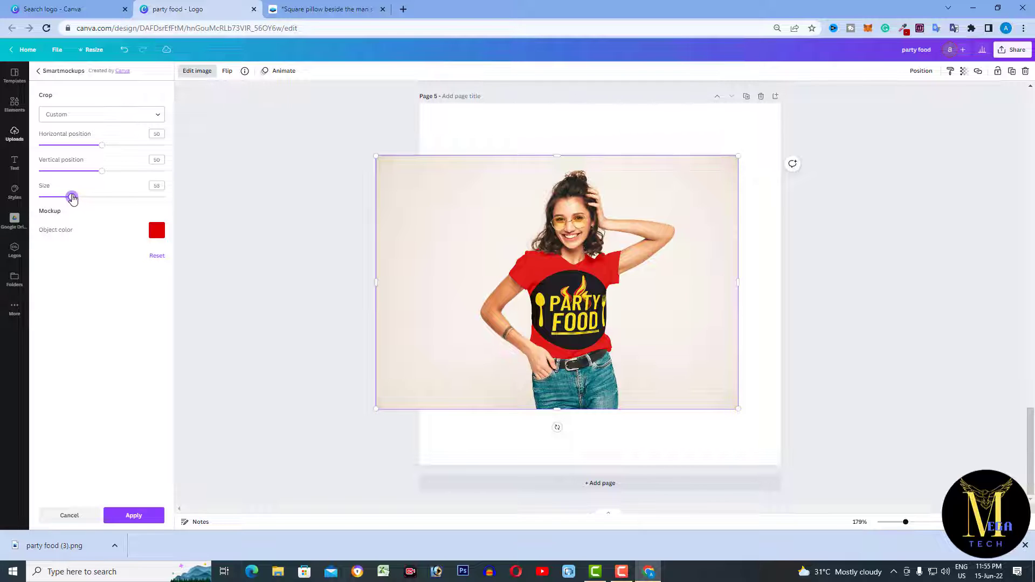
left_click(85, 197)
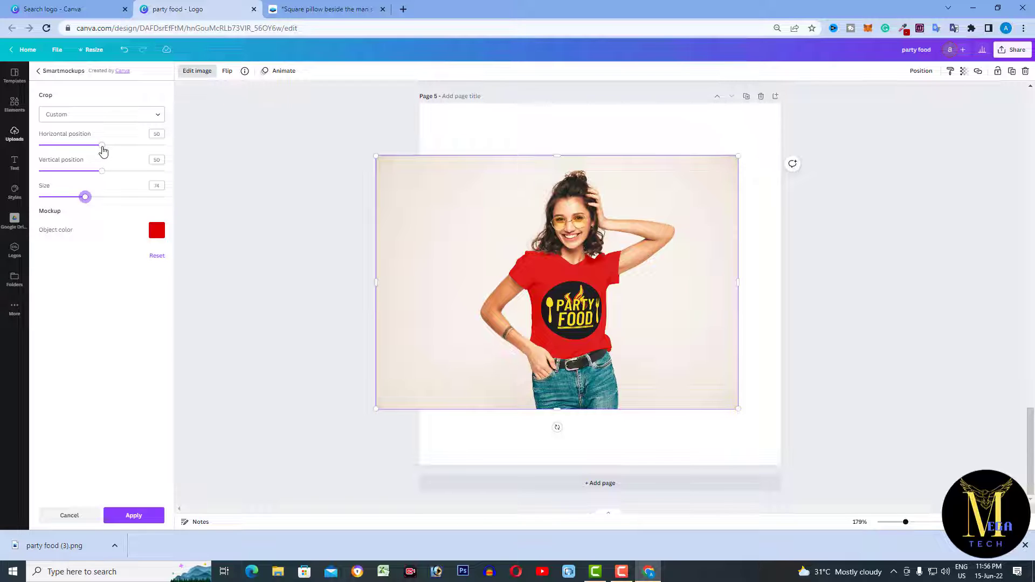
left_click(83, 170)
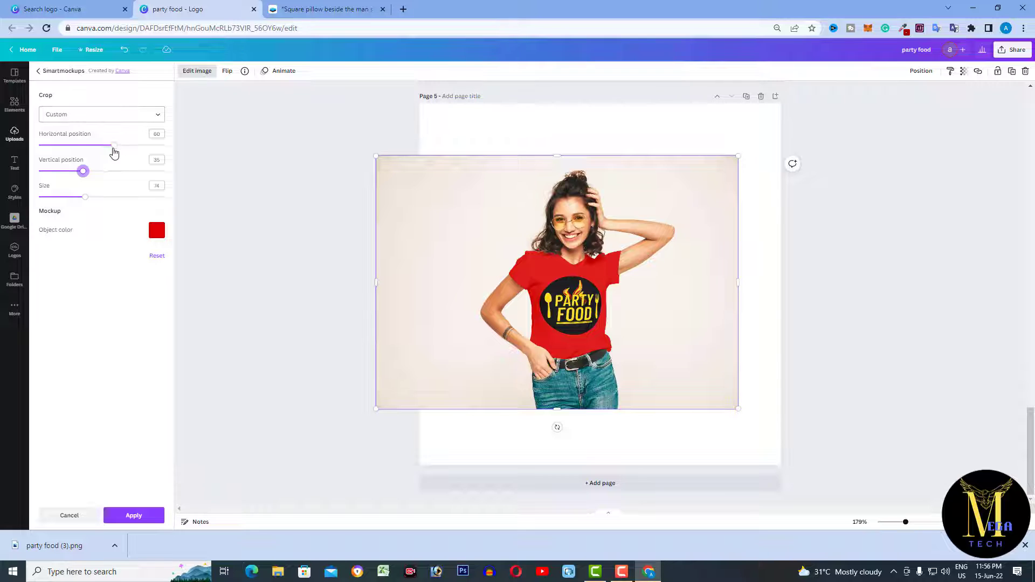
left_click_drag(113, 145, 89, 145)
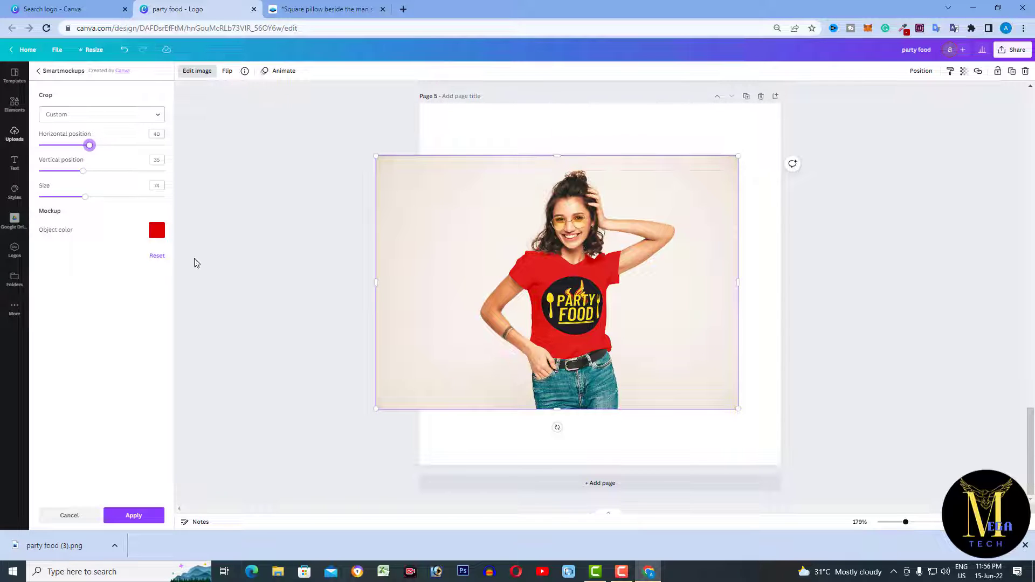
left_click_drag(672, 182, 706, 166)
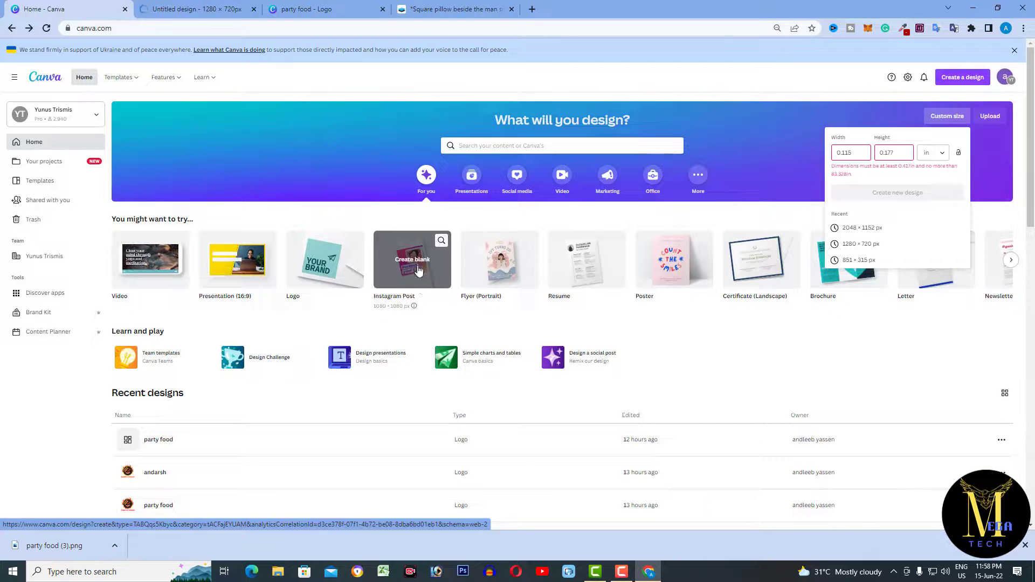
Create a blank Instagram Post design from the Canva home page
left_click(418, 269)
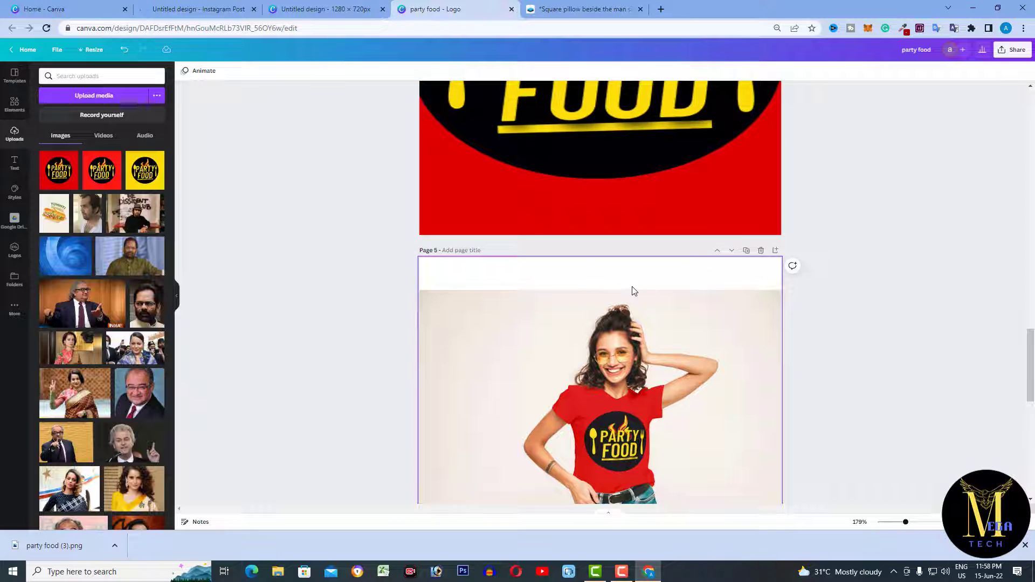
Add a sixth page to the party food logo design and search the elements for "paint splatter"
key("ctrl+Return")
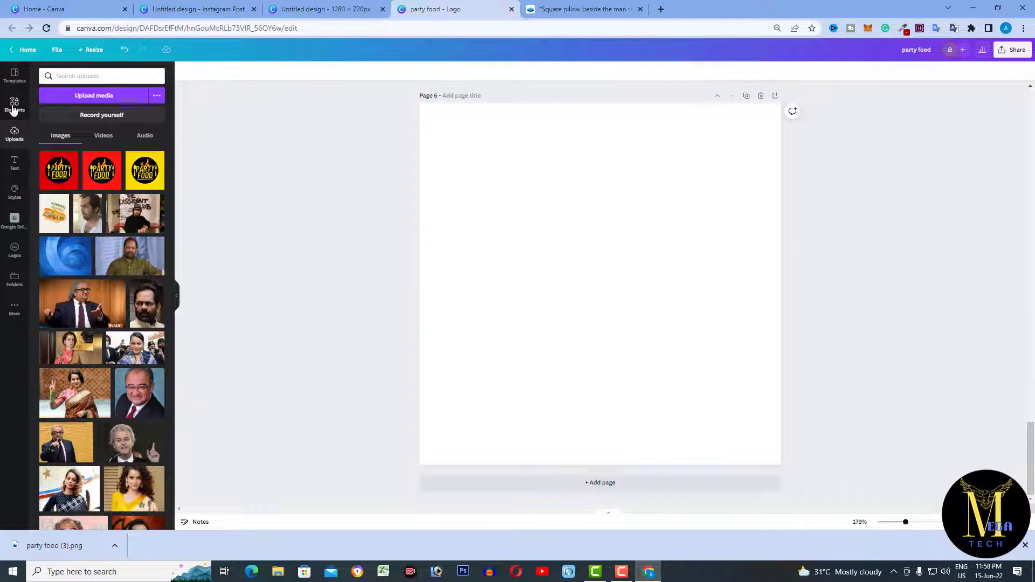
left_click(14, 104)
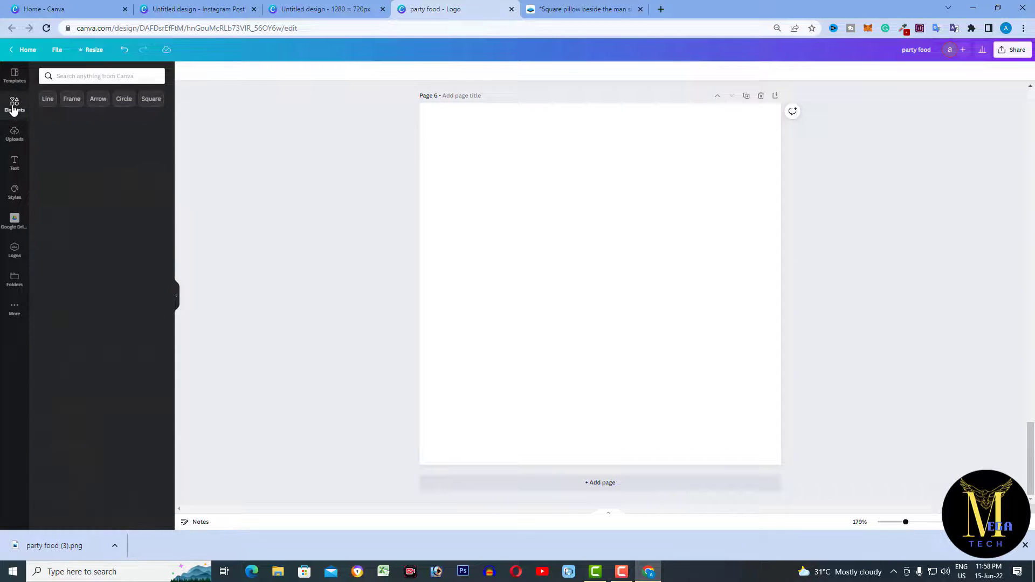
left_click(77, 74)
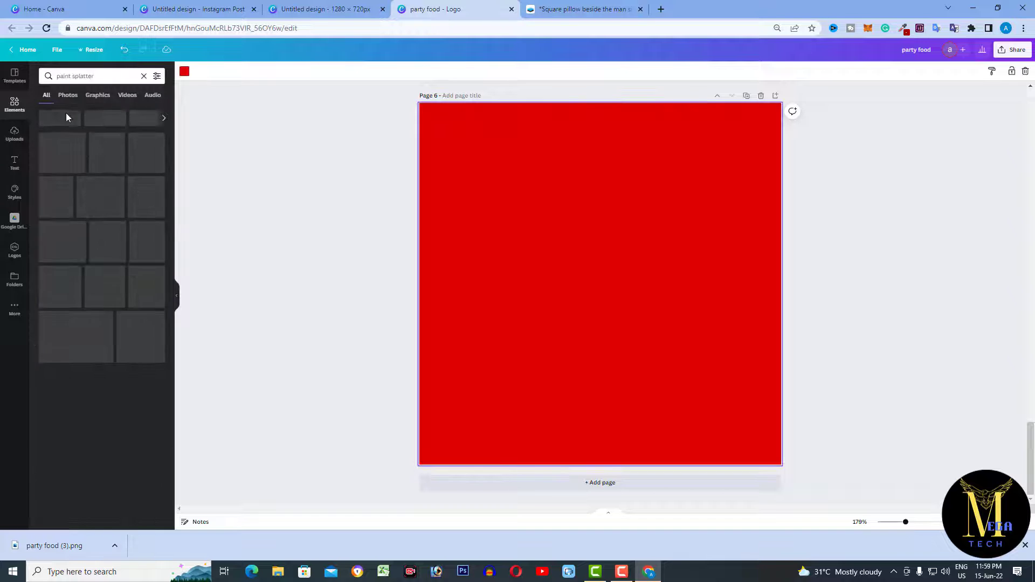
Place a paint splatter graphic near the left edge of page 6's red background and recolor it white
left_click_drag(58, 152, 481, 224)
left_click(184, 66)
left_click(112, 129)
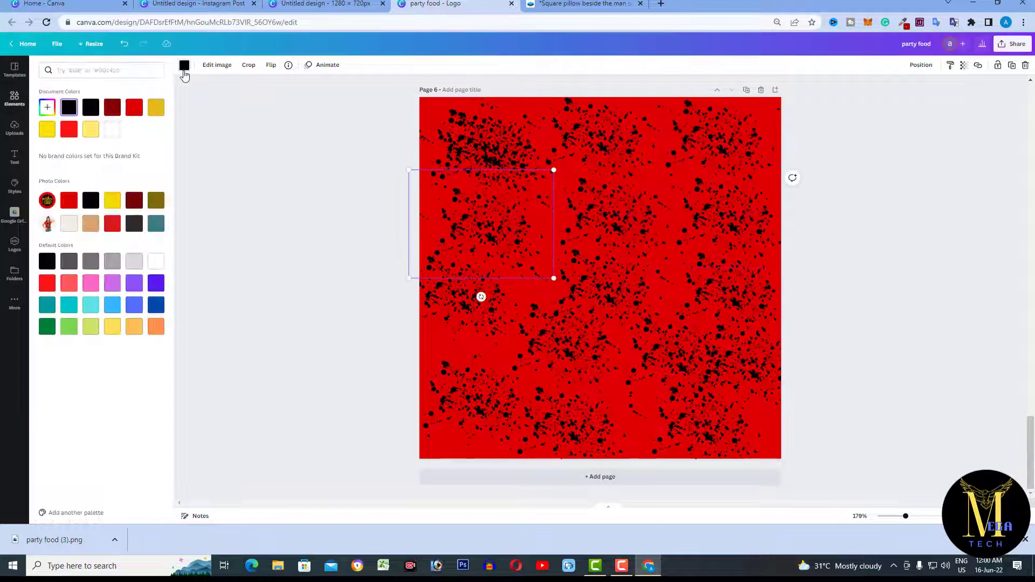
Recolor several black paint splatters on page 6 white and reposition white ones to spread them over the red background
left_click(746, 361)
left_click(112, 129)
left_click(566, 343)
left_click(112, 129)
left_click(601, 132)
left_click(112, 129)
left_click(112, 129)
left_click(479, 398)
left_click(112, 129)
left_click(609, 246)
left_click(112, 129)
left_click_drag(717, 358, 571, 148)
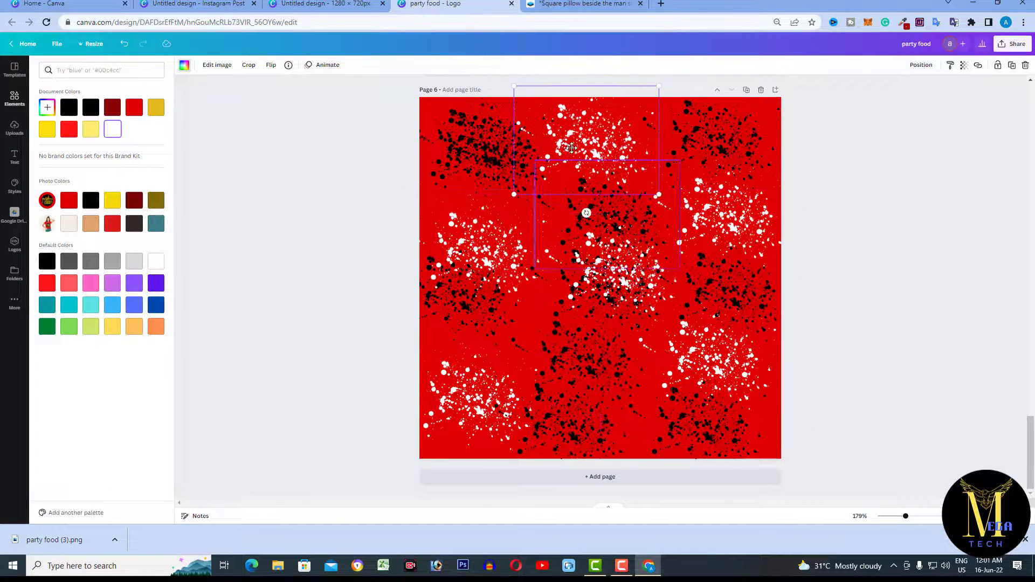
left_click_drag(502, 269, 502, 234)
Add the solid blue paint splash from the paint splatter results to the center of page 6 and enlarge it
left_click(14, 98)
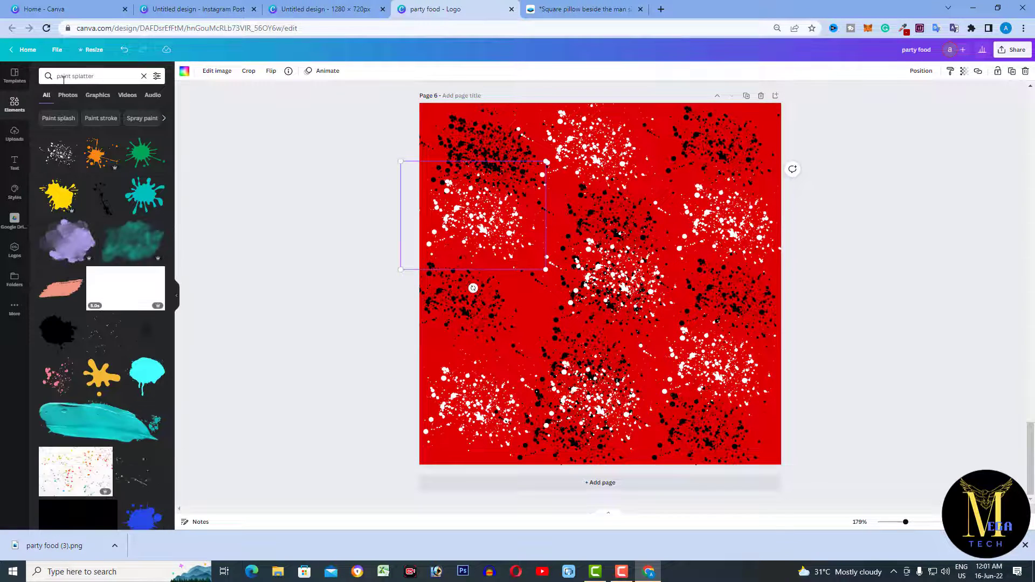
scroll(110, 280, "down", 4)
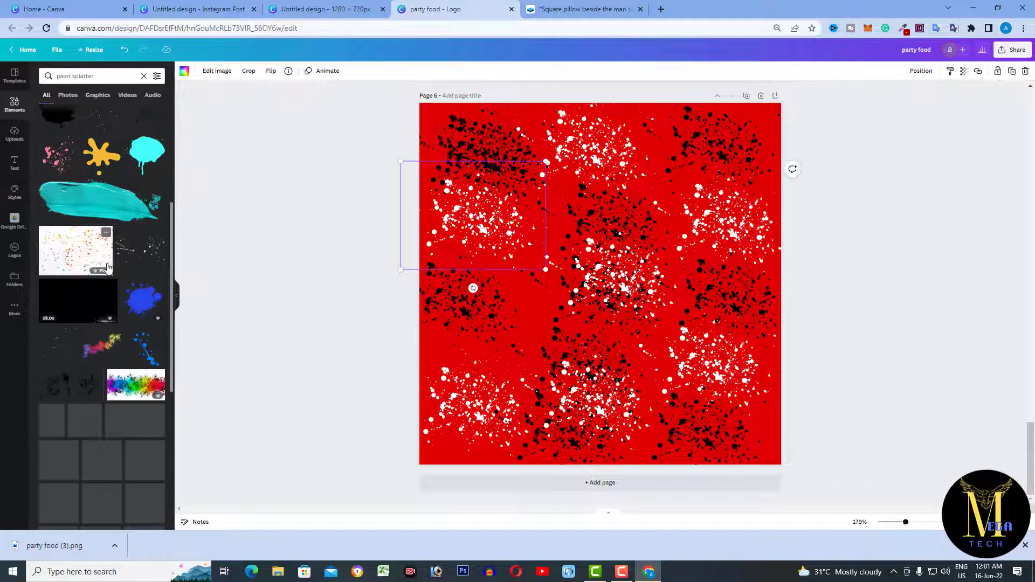
scroll(108, 267, "down", 1)
left_click(141, 249)
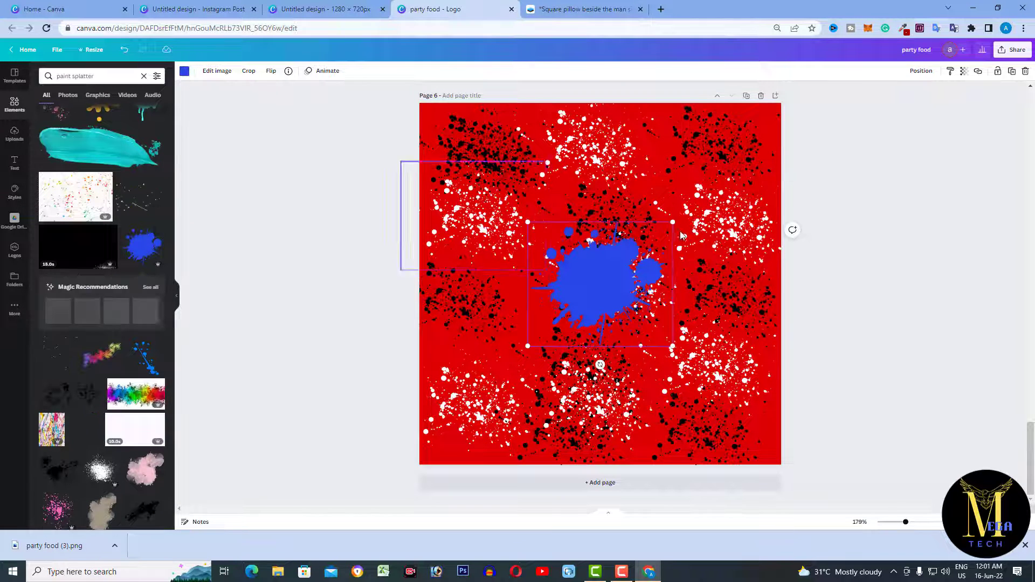
left_click_drag(672, 222, 723, 178)
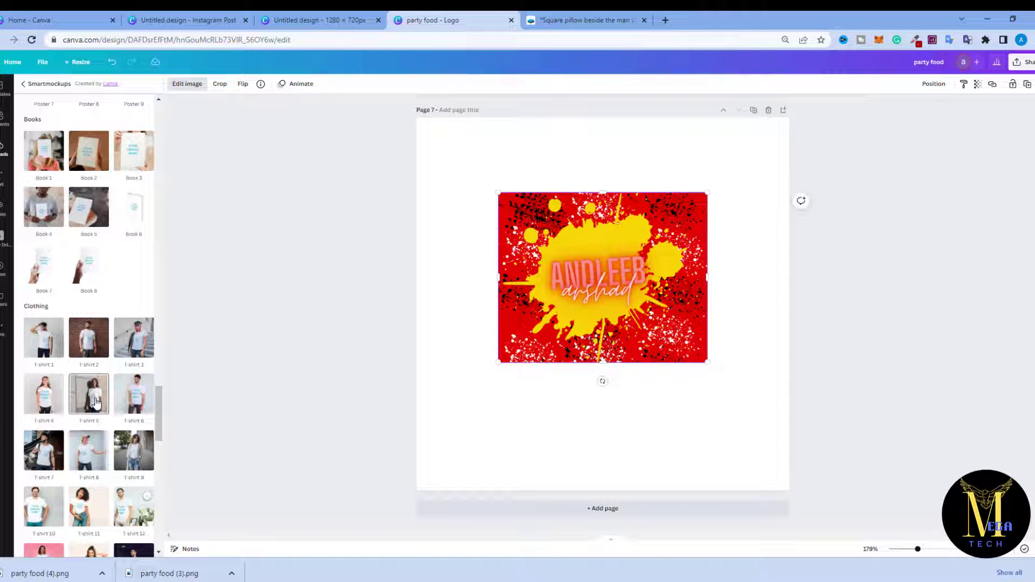
Apply the T-shirt 9 mockup to the splatter design on page 7 and enlarge it to the page's lower corner
left_click(139, 457)
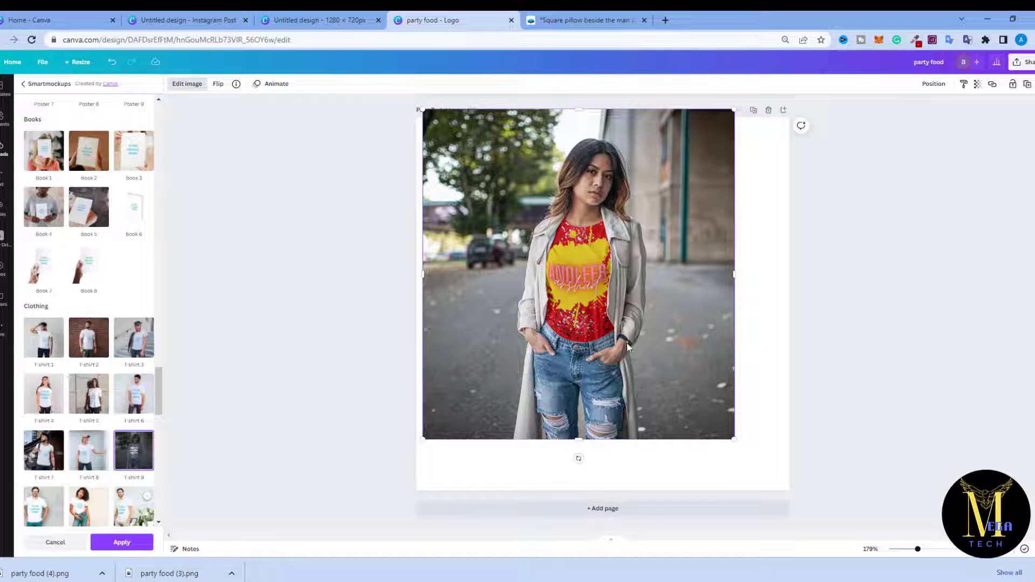
left_click_drag(733, 439, 789, 497)
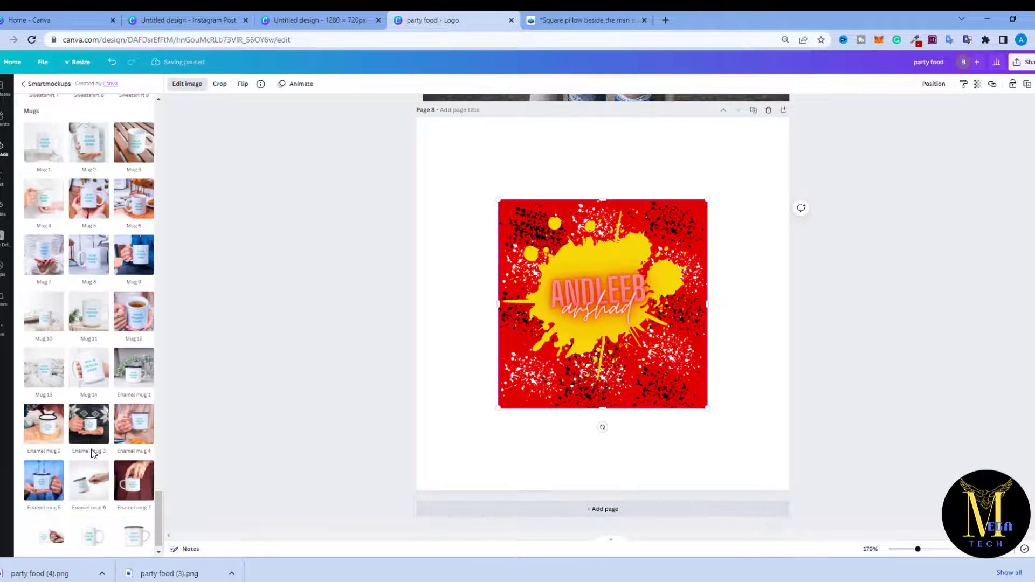
Apply the Mug 12 mockup to the splatter design on page 8 and set the mug's object color to the document red
left_click(136, 313)
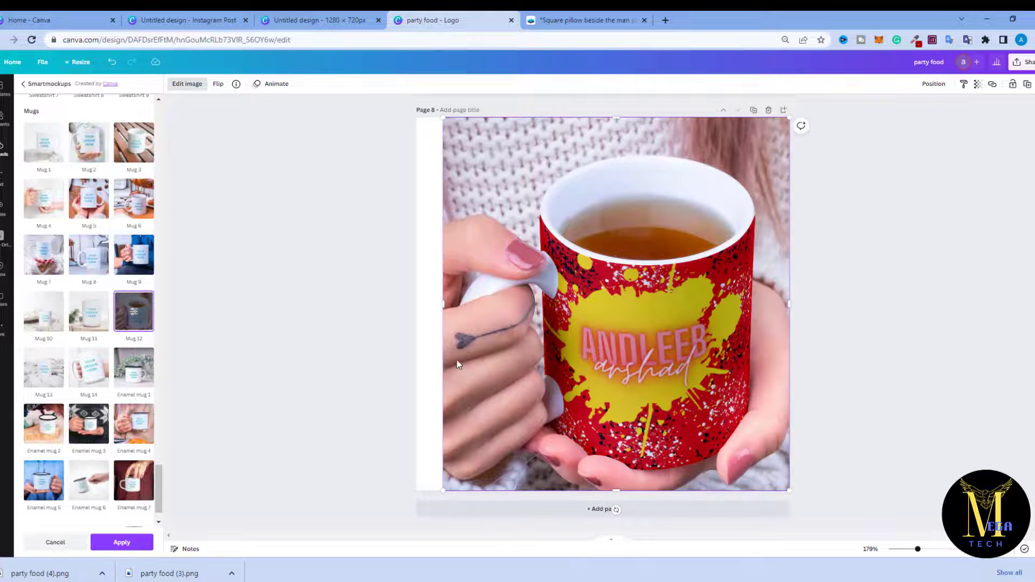
left_click_drag(418, 302, 415, 300)
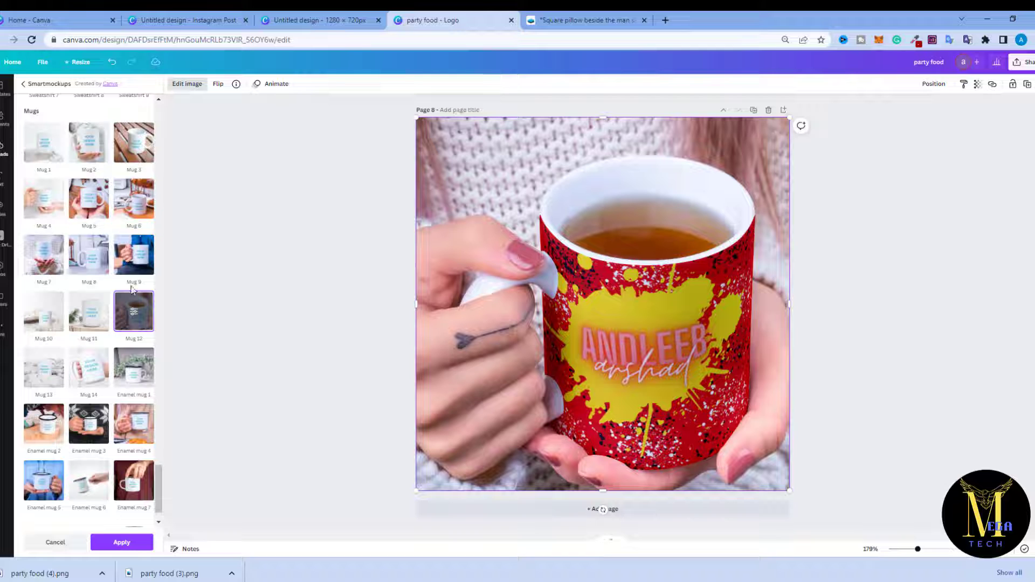
left_click(139, 318)
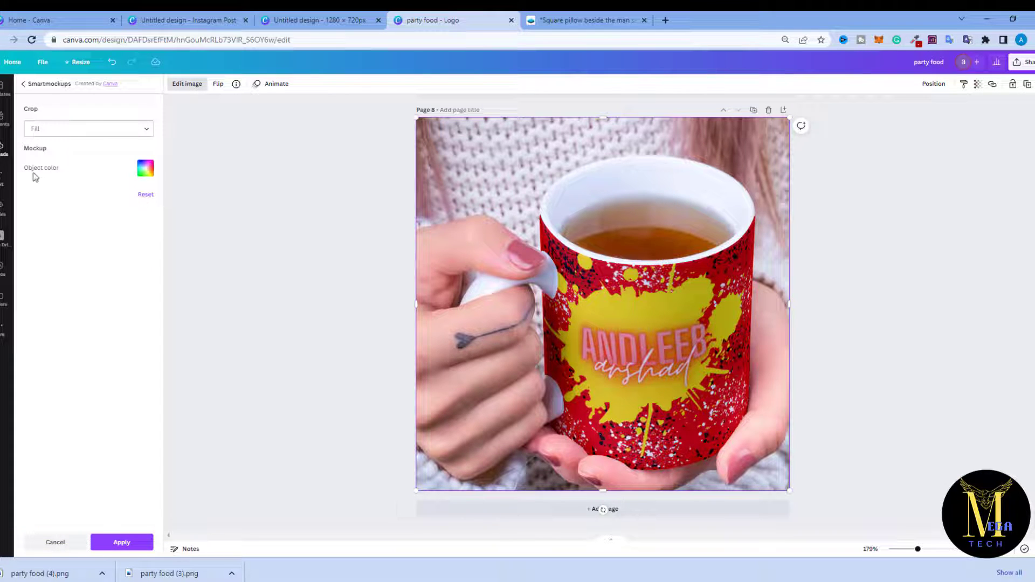
left_click(145, 168)
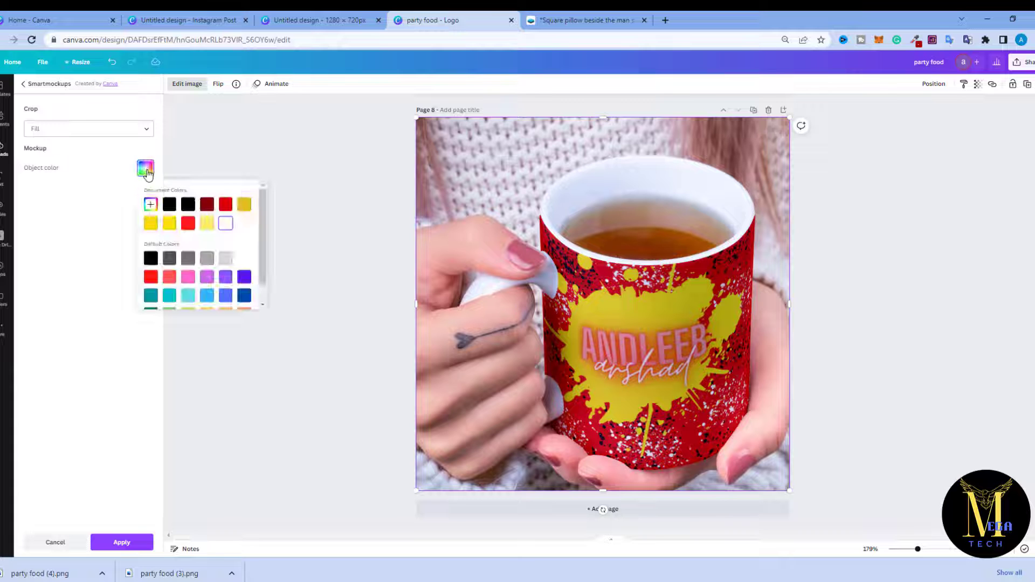
left_click(226, 206)
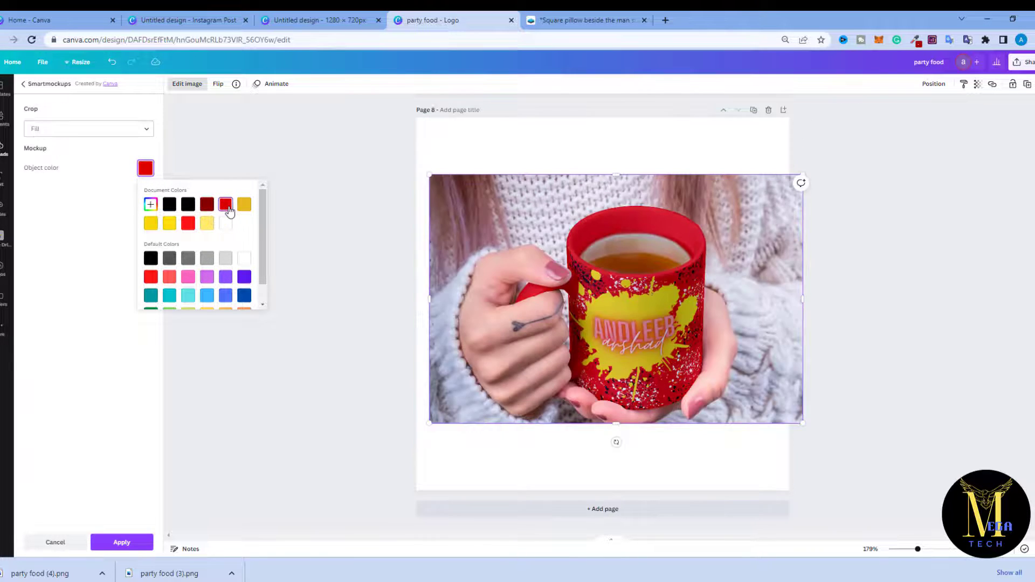